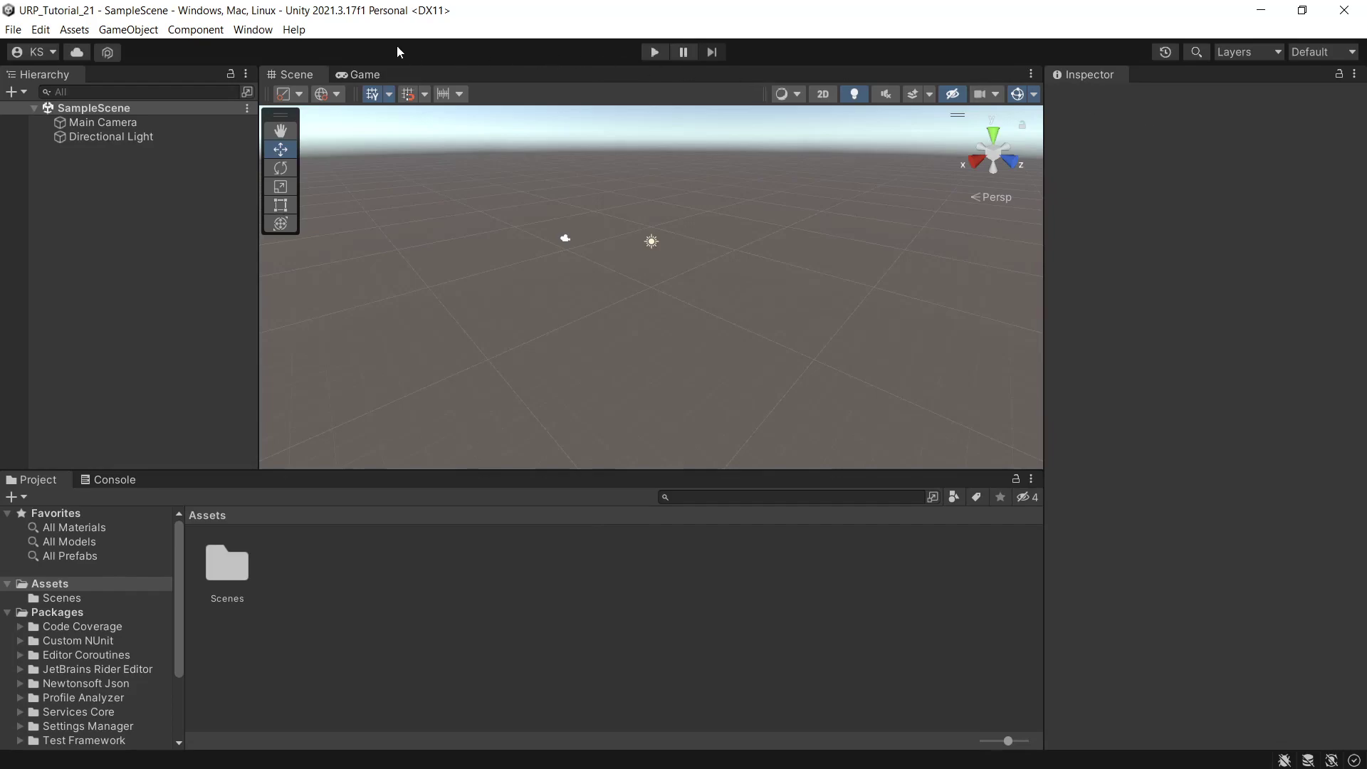
Step: Open the Window menu in the menu bar to list the editor windows
left_click(245, 32)
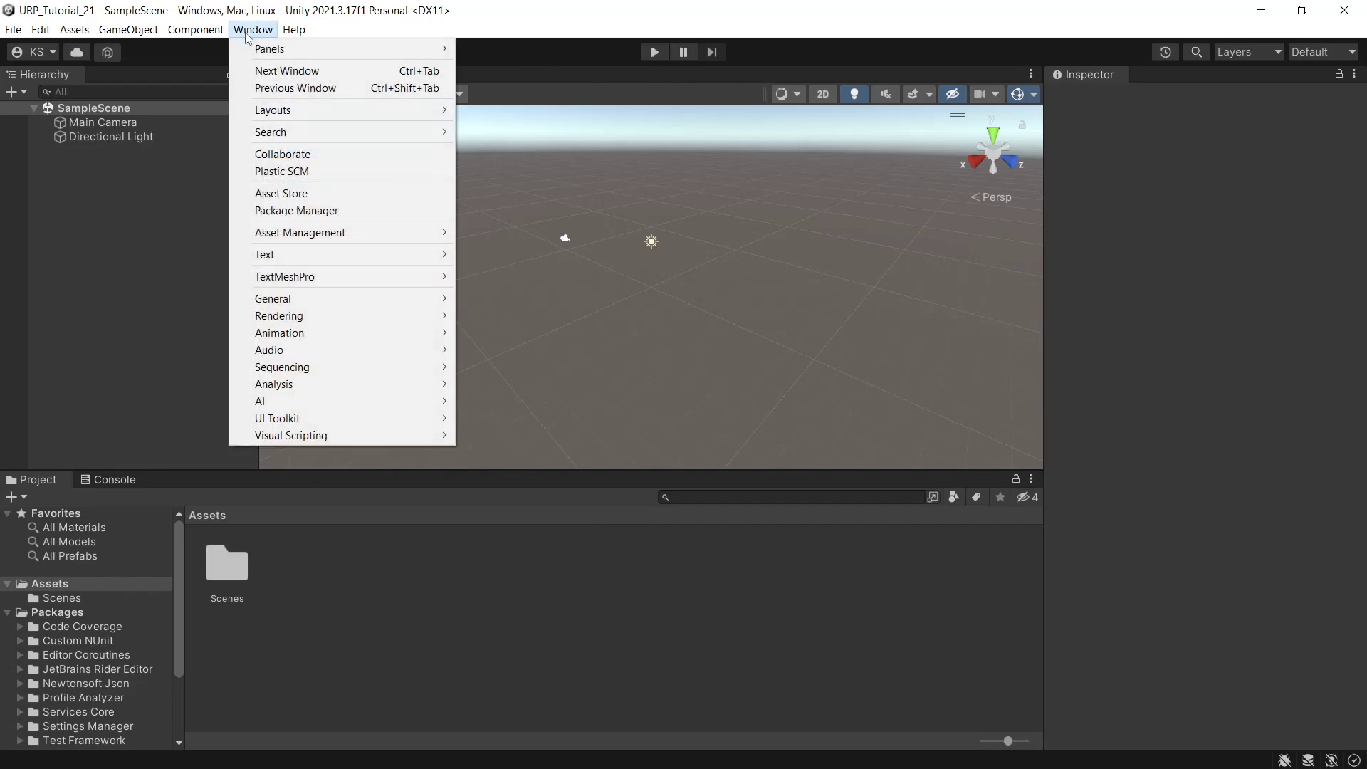
Step: Install the Universal RP package from the Unity Registry in Package Manager
left_click(317, 214)
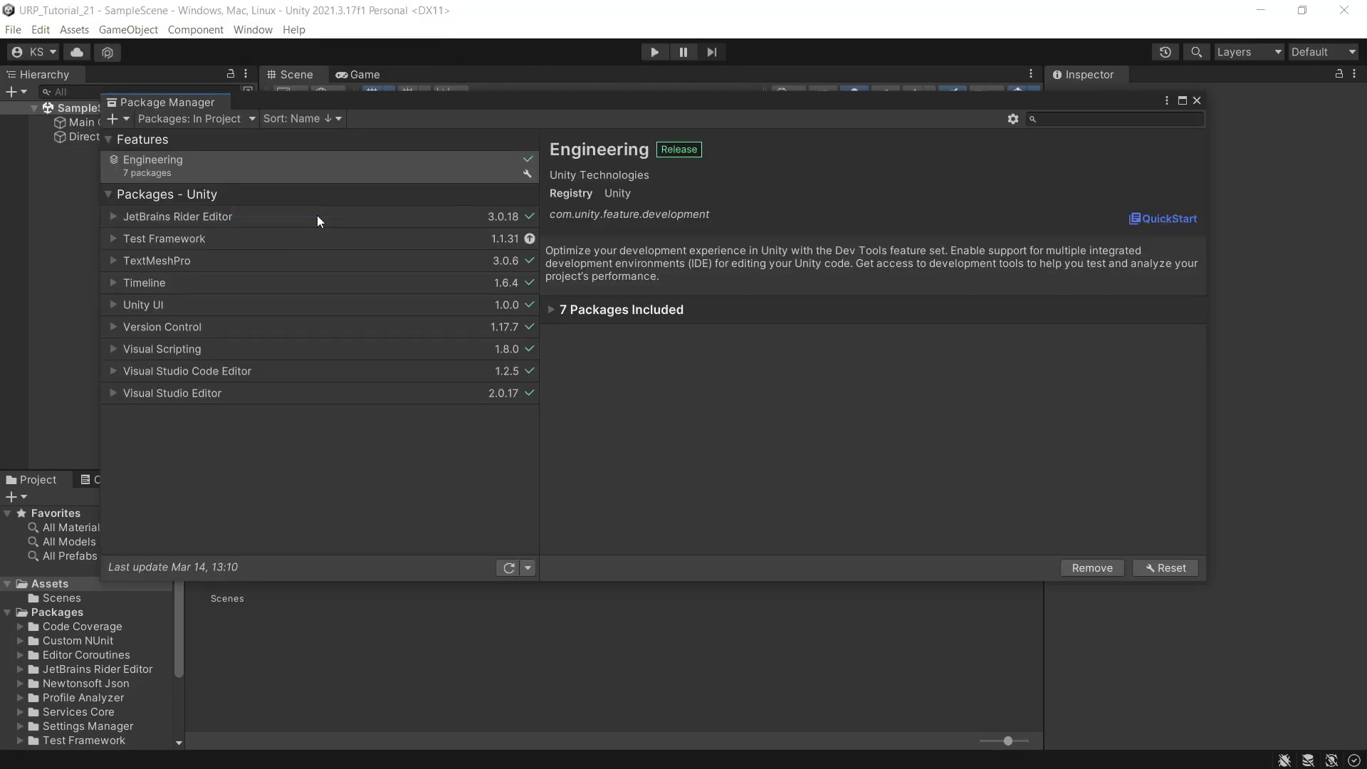
left_click(215, 118)
type("universal rp")
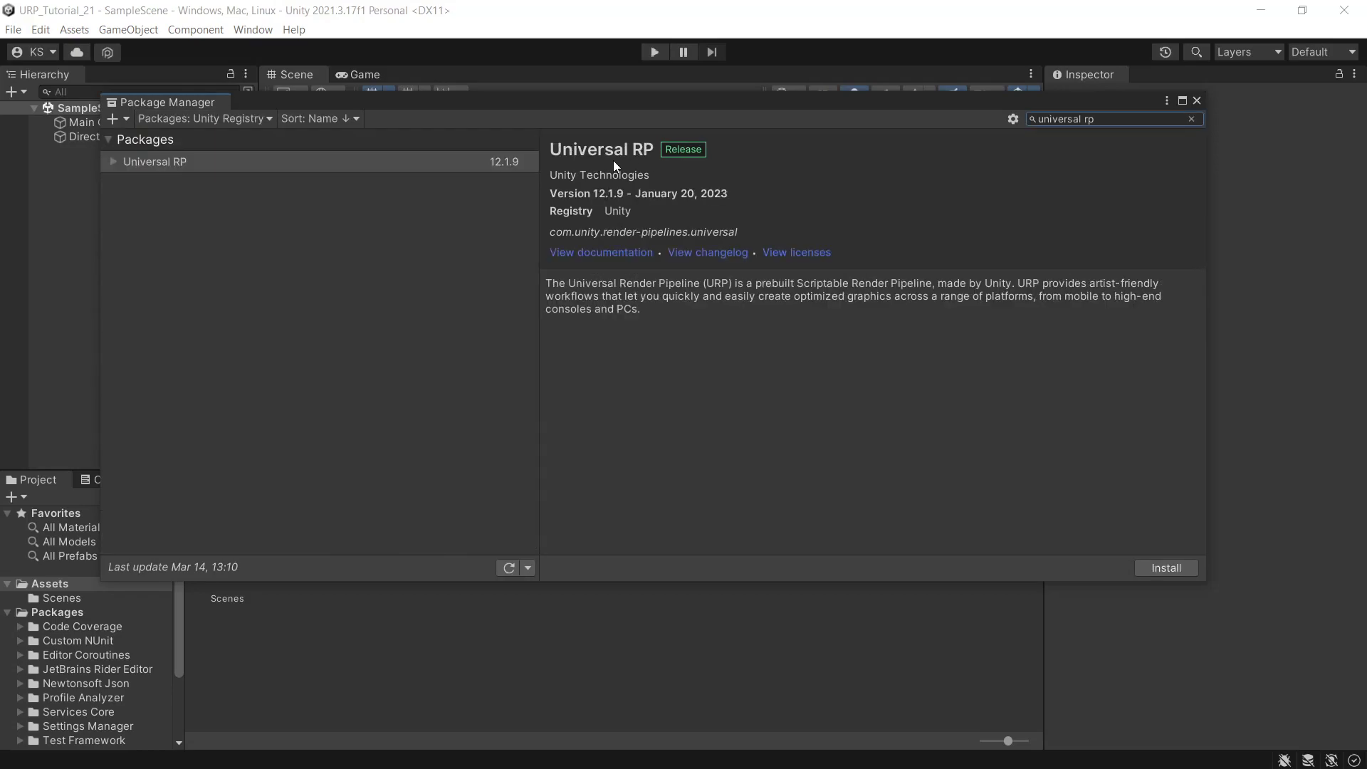
left_click(1172, 568)
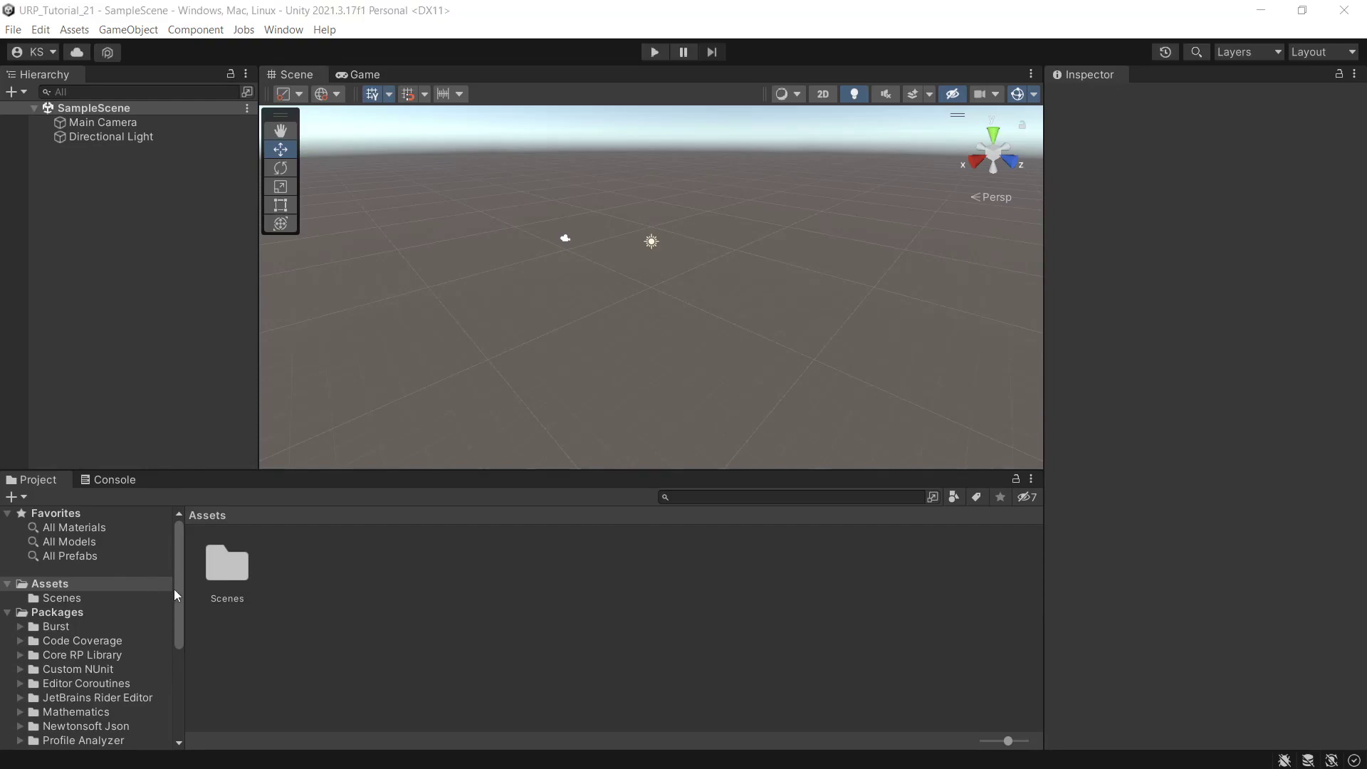
Step: Import all of Polygon City, then create a URP asset named 'URP' with Universal Renderer
left_click_drag(351, 653, 348, 645)
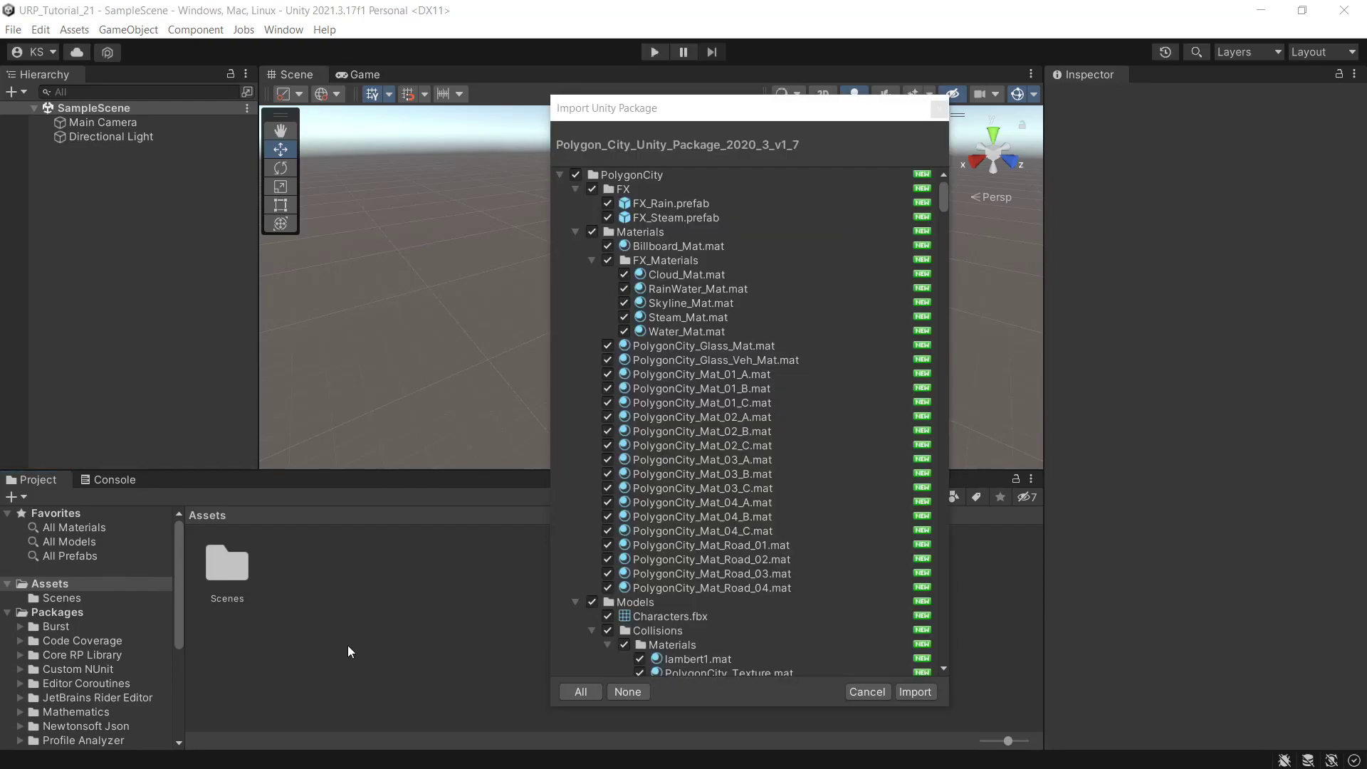
left_click(915, 691)
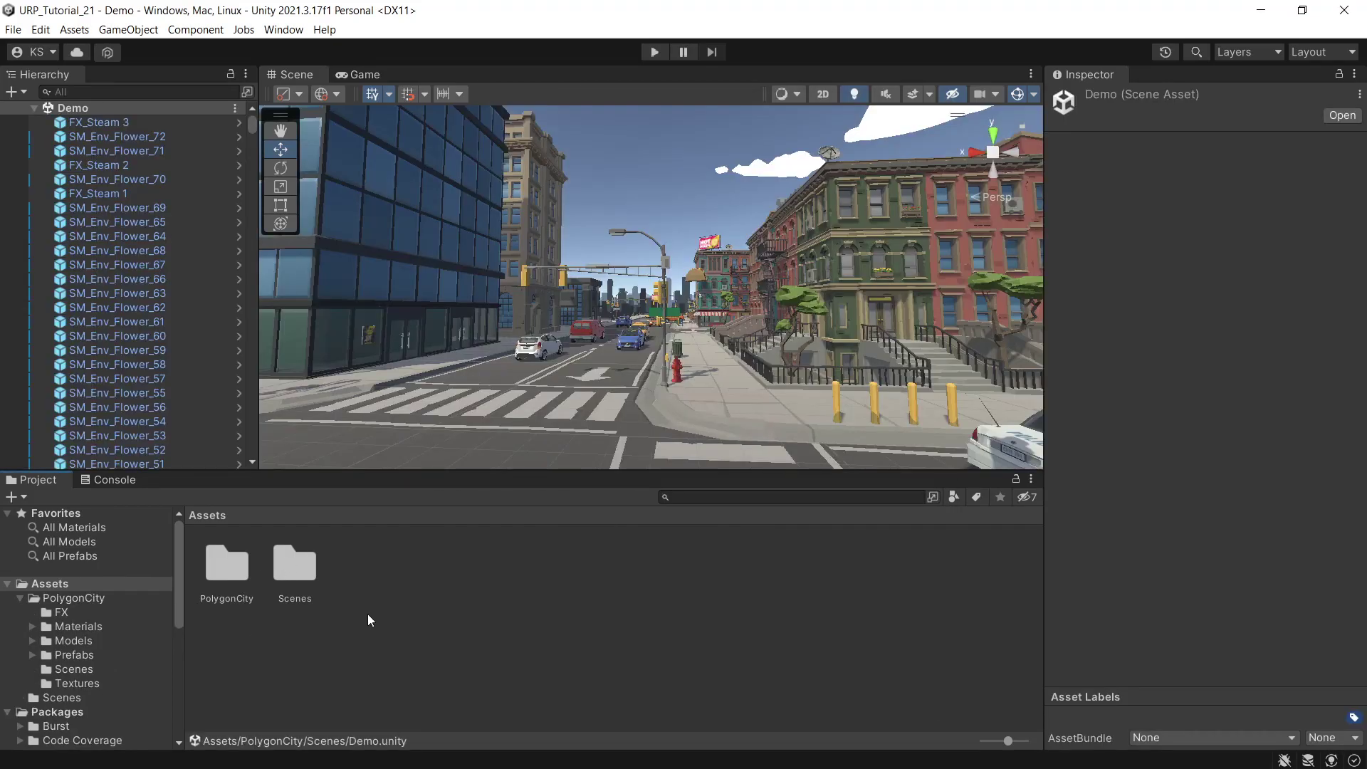
right_click(392, 602)
mouse_move(485, 203)
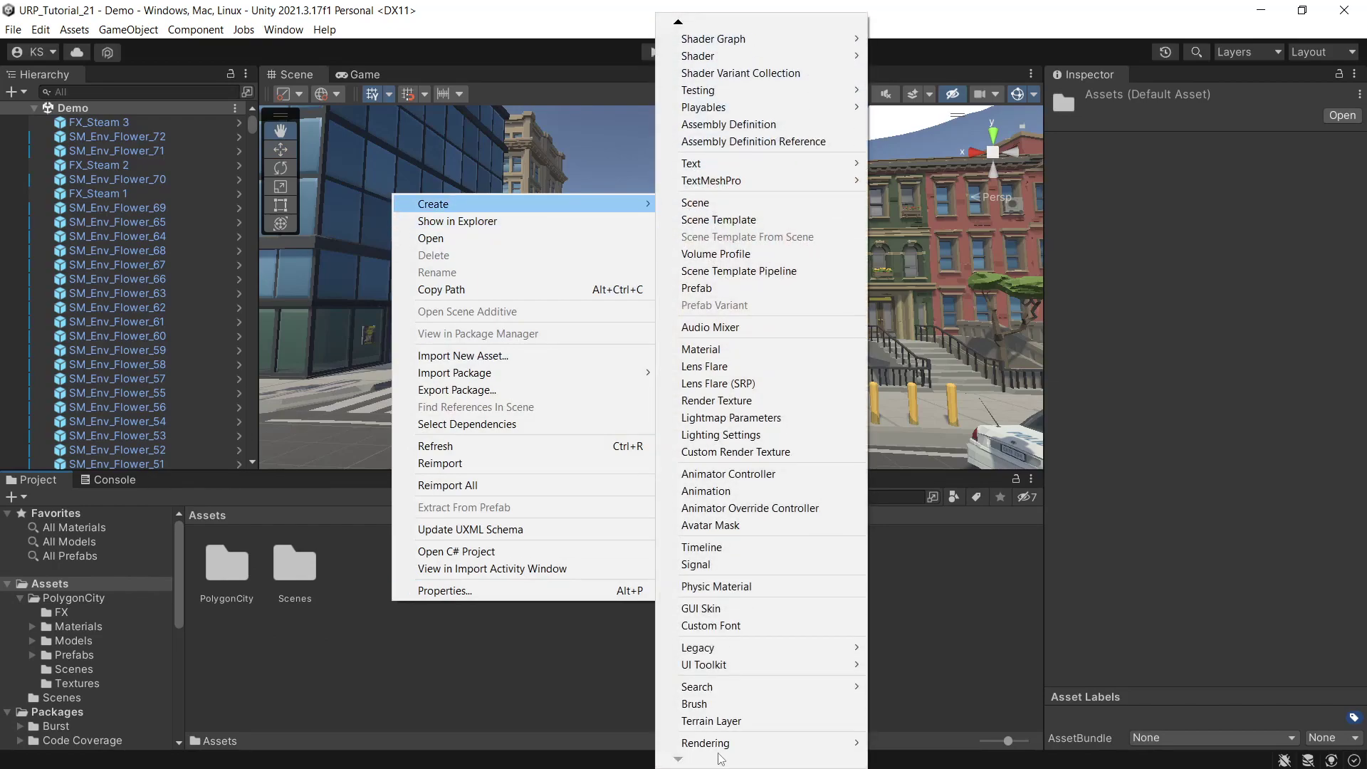
mouse_move(704, 741)
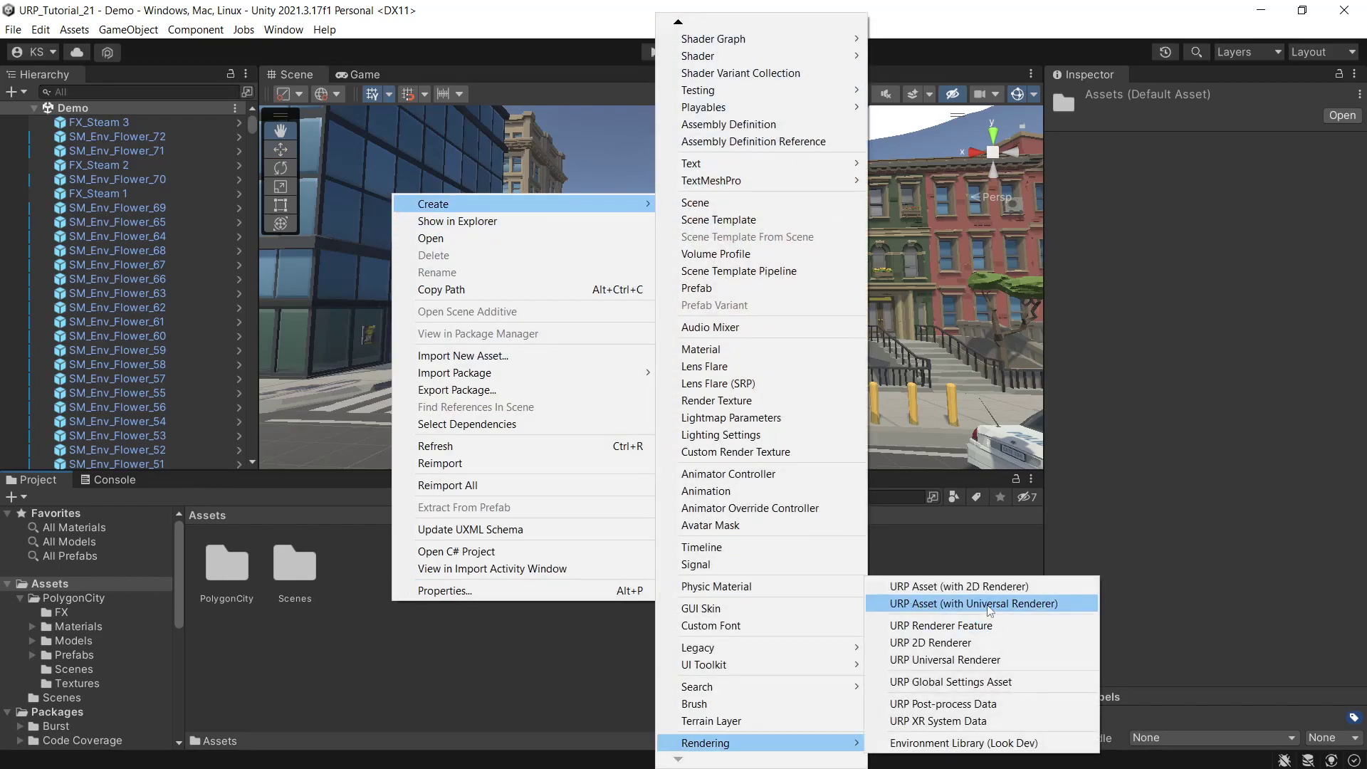
left_click(990, 610)
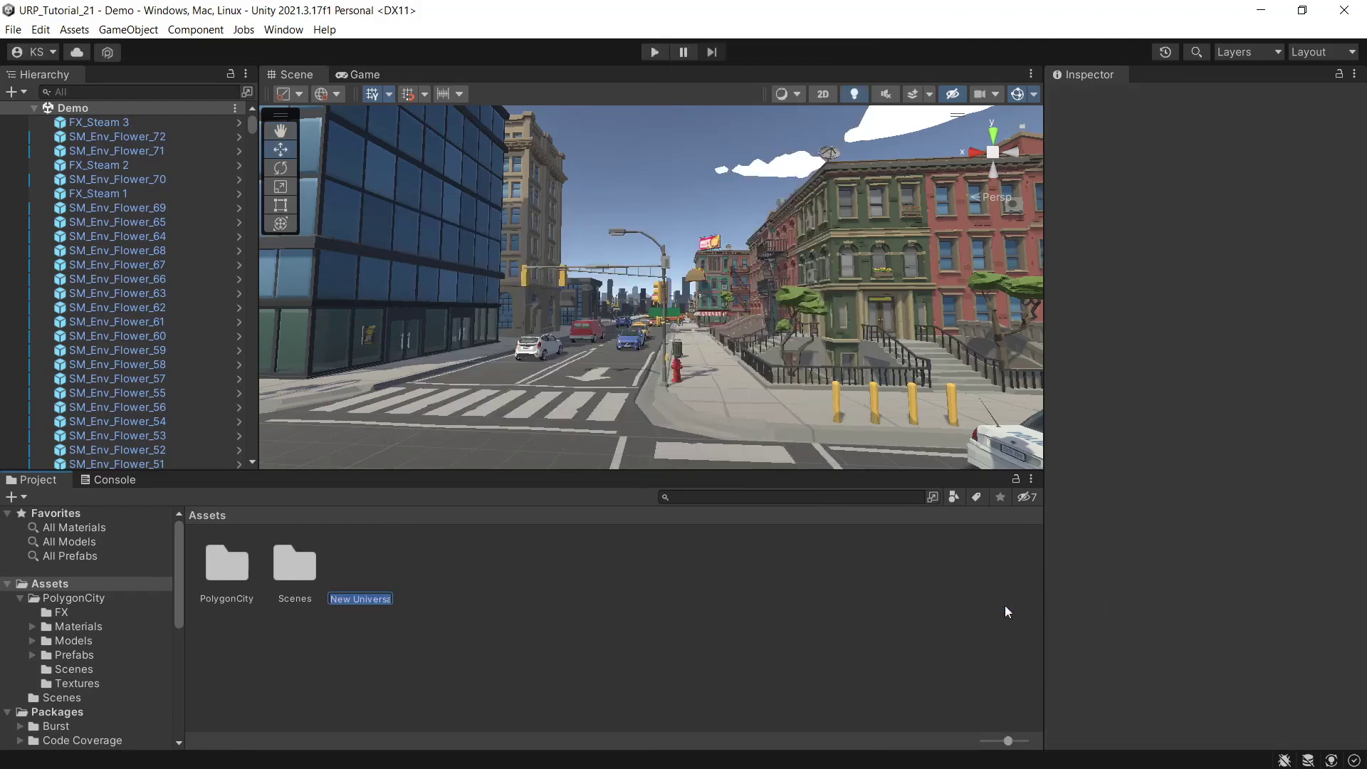
type("URP")
key("Return")
left_click(40, 29)
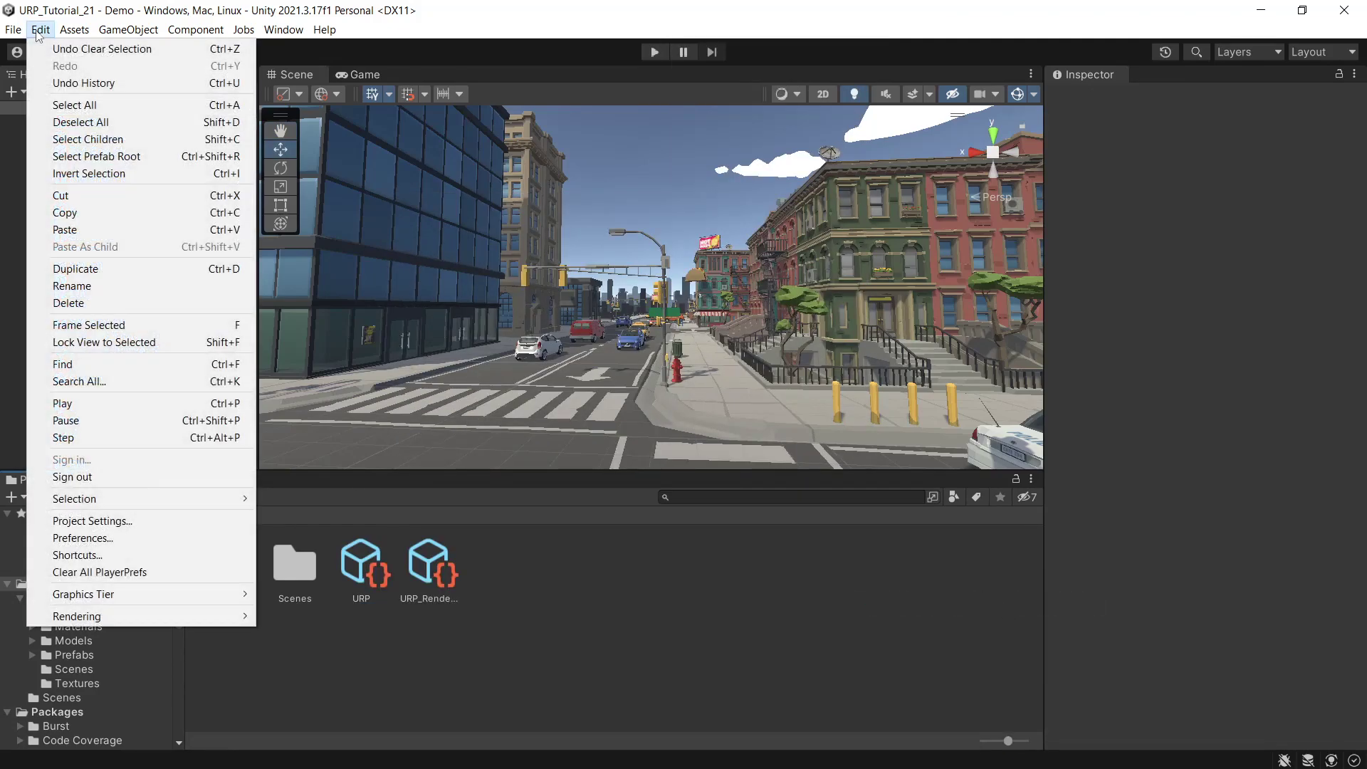
Step: Assign the URP asset as the Scriptable Render Pipeline in Graphics settings and confirm the change
left_click(100, 521)
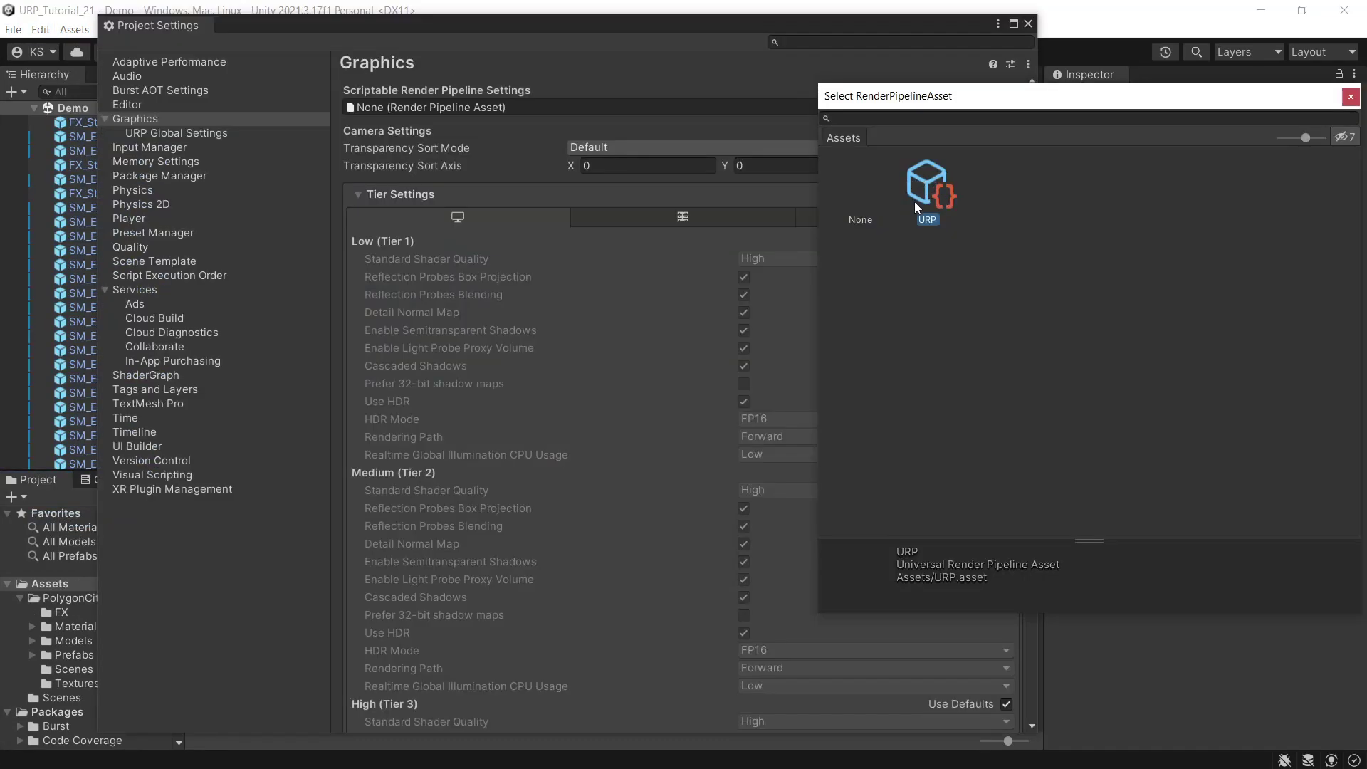
double_click(925, 186)
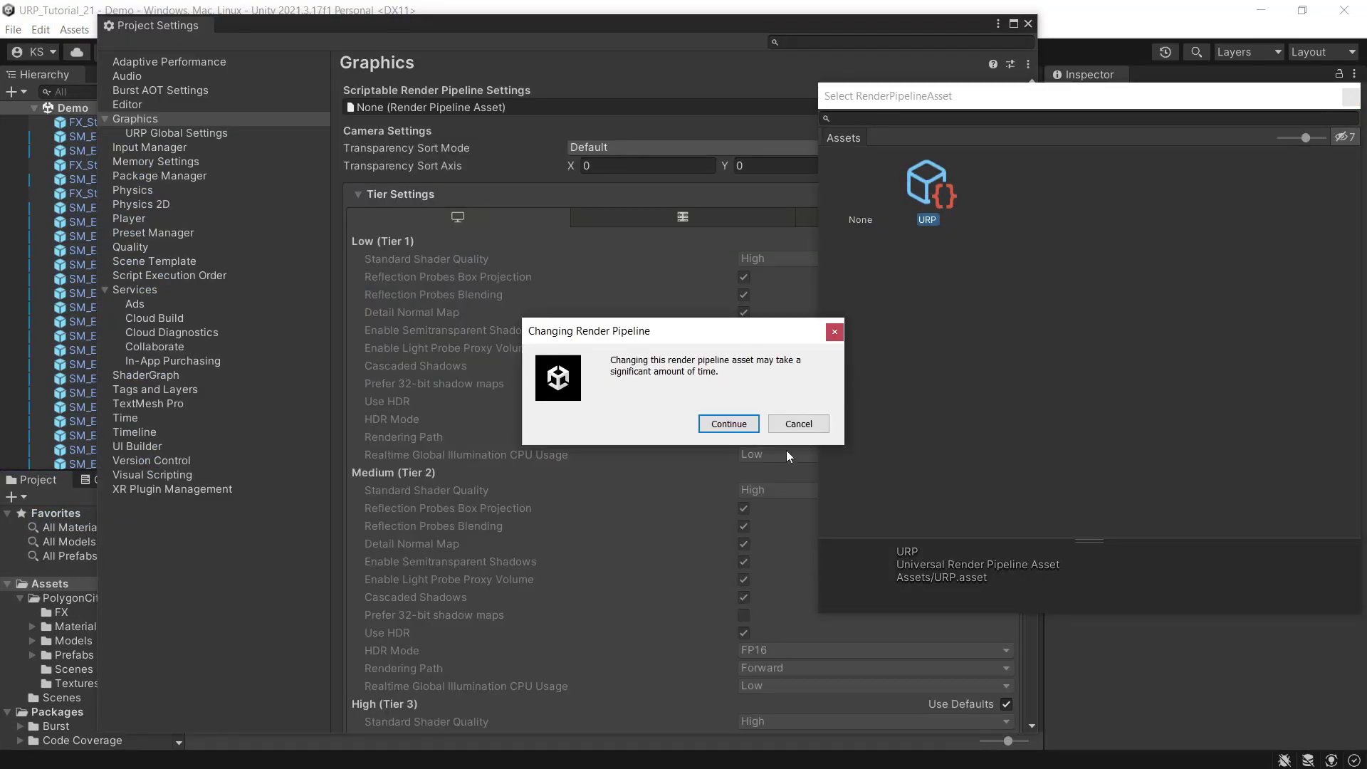
left_click(728, 423)
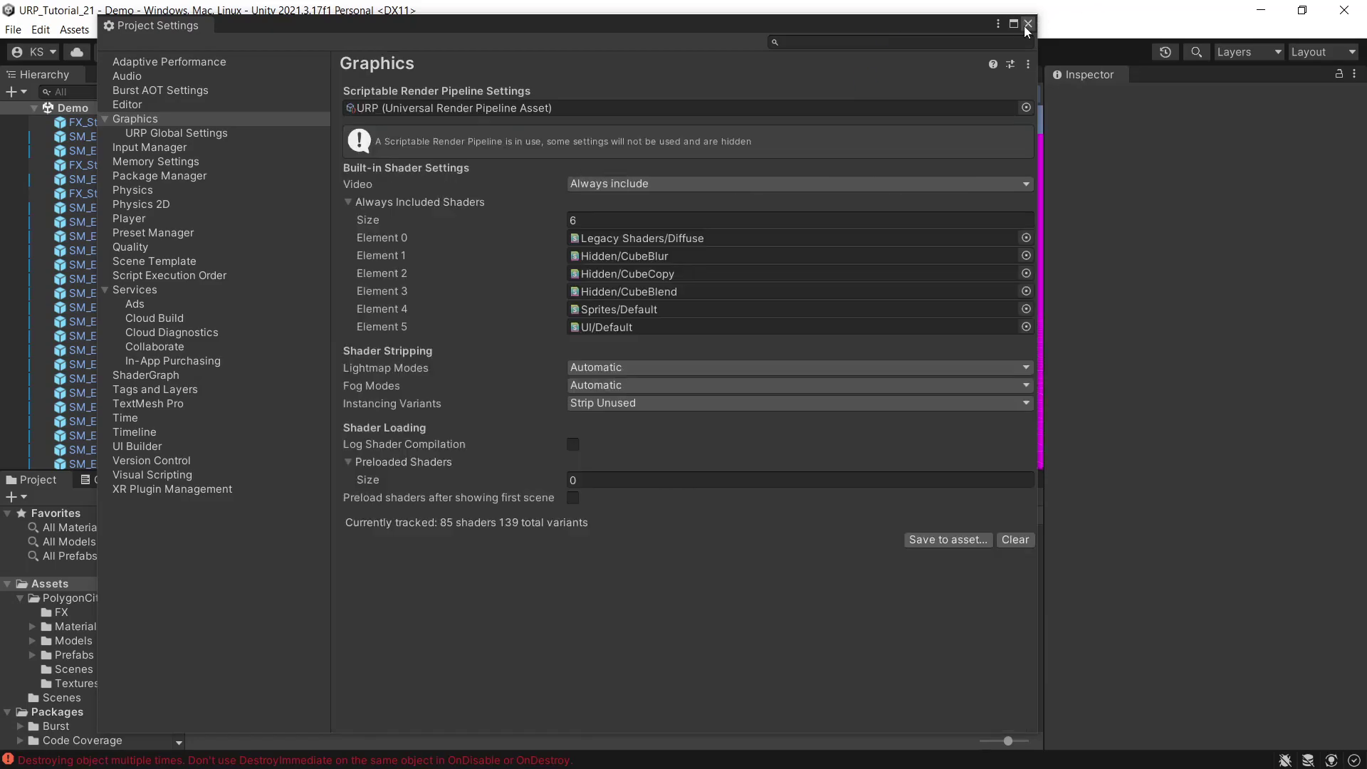
left_click(1027, 24)
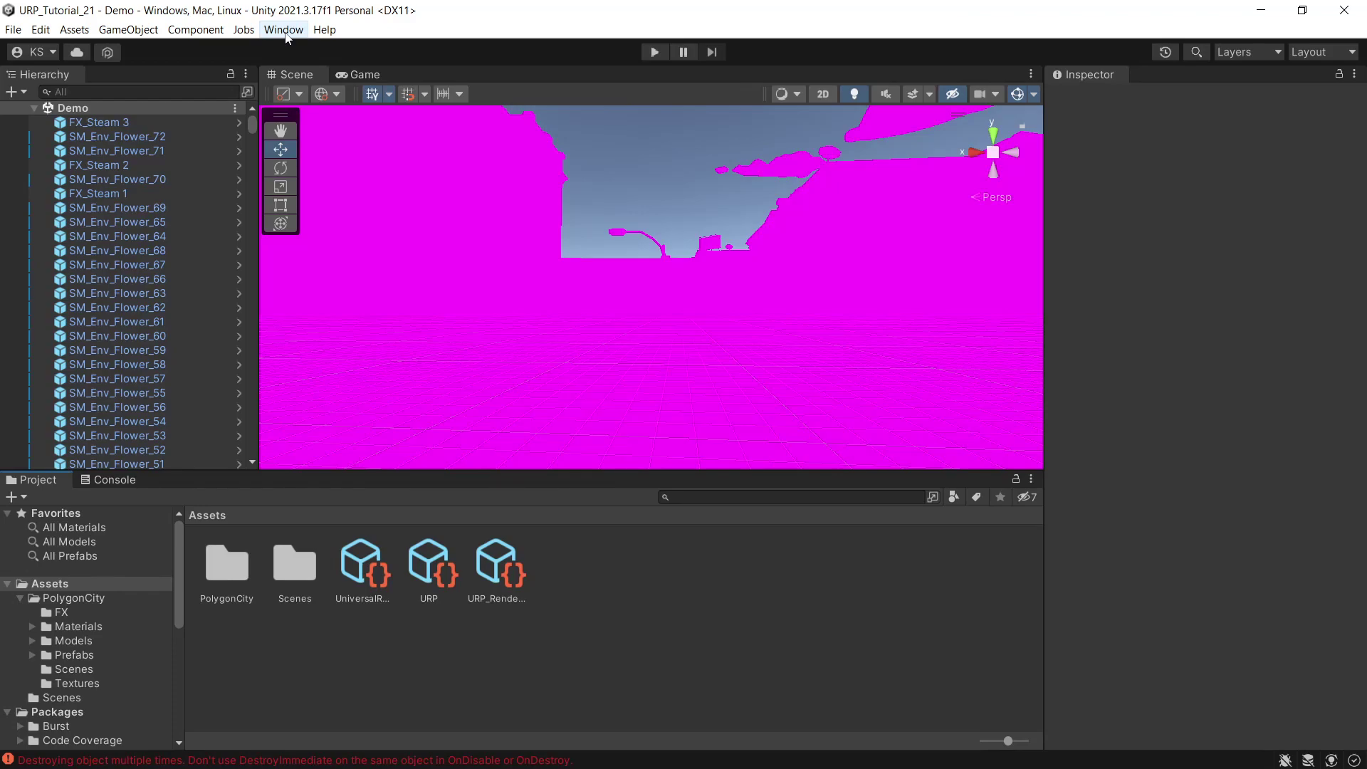
Step: Run the Built-in to URP converter with Rendering Settings and Material Upgrade enabled
left_click(285, 32)
mouse_move(310, 316)
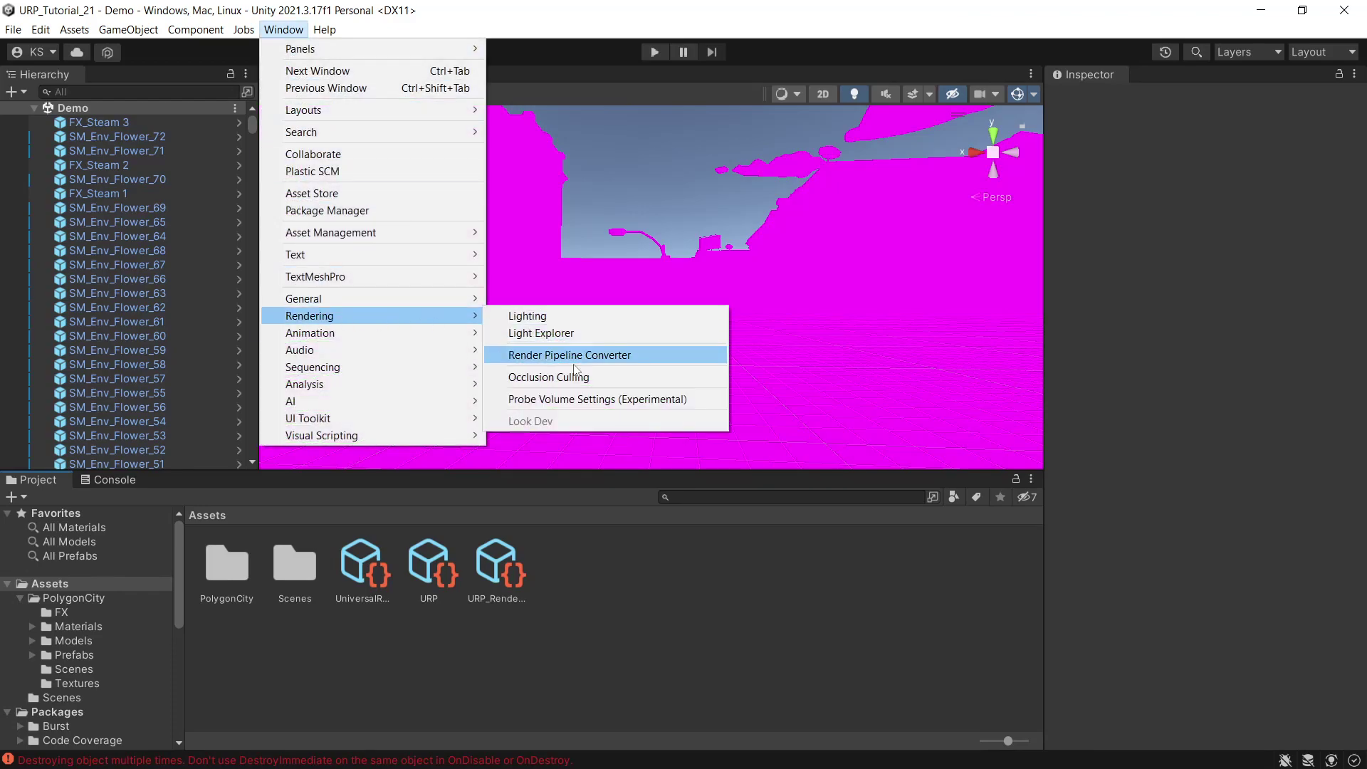
left_click(605, 356)
left_click(609, 176)
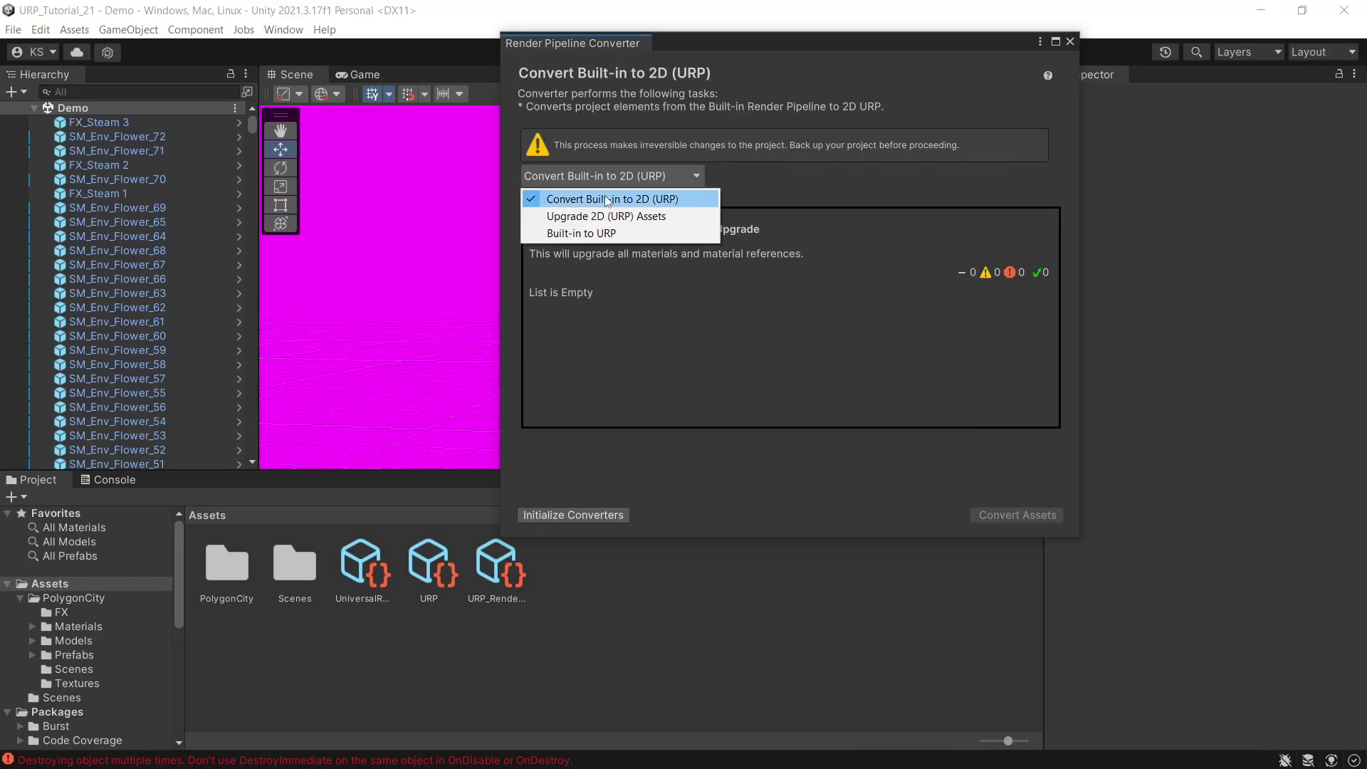
left_click(604, 235)
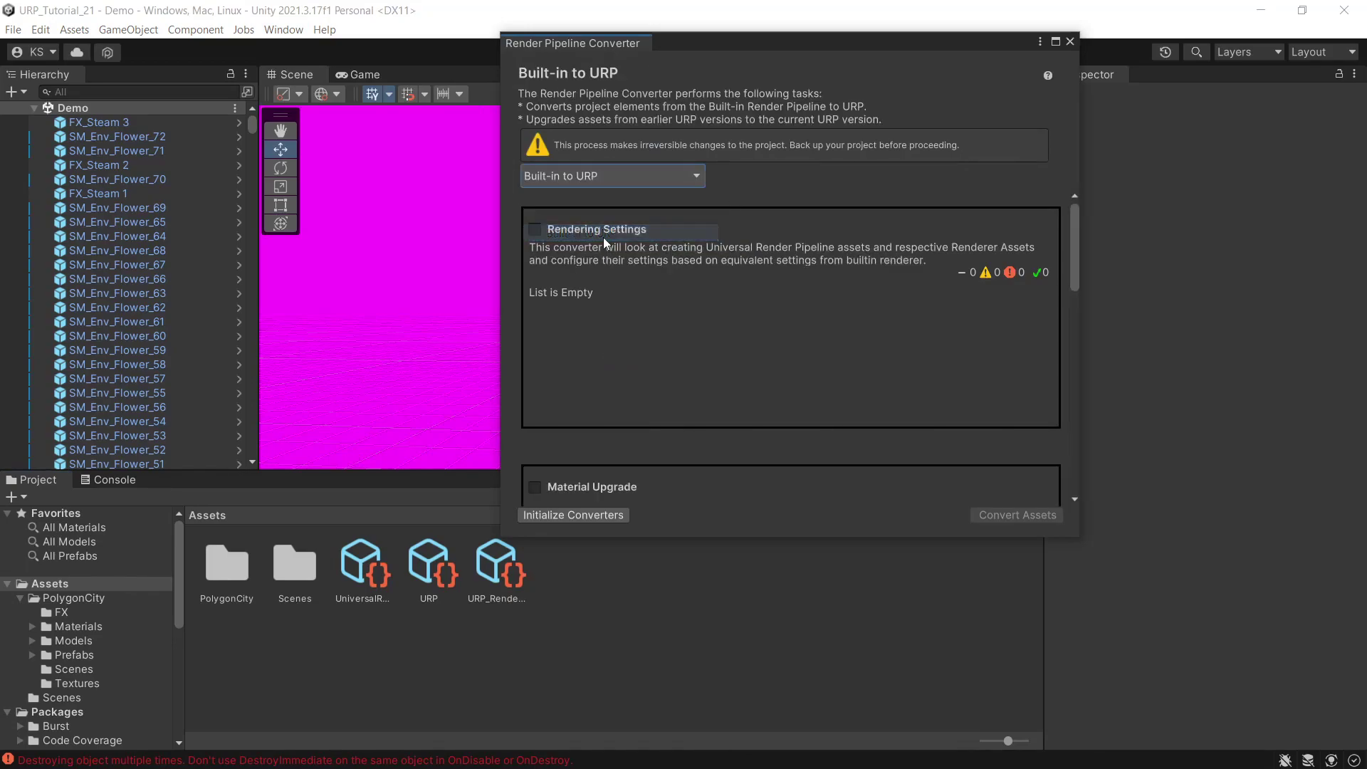
left_click(534, 228)
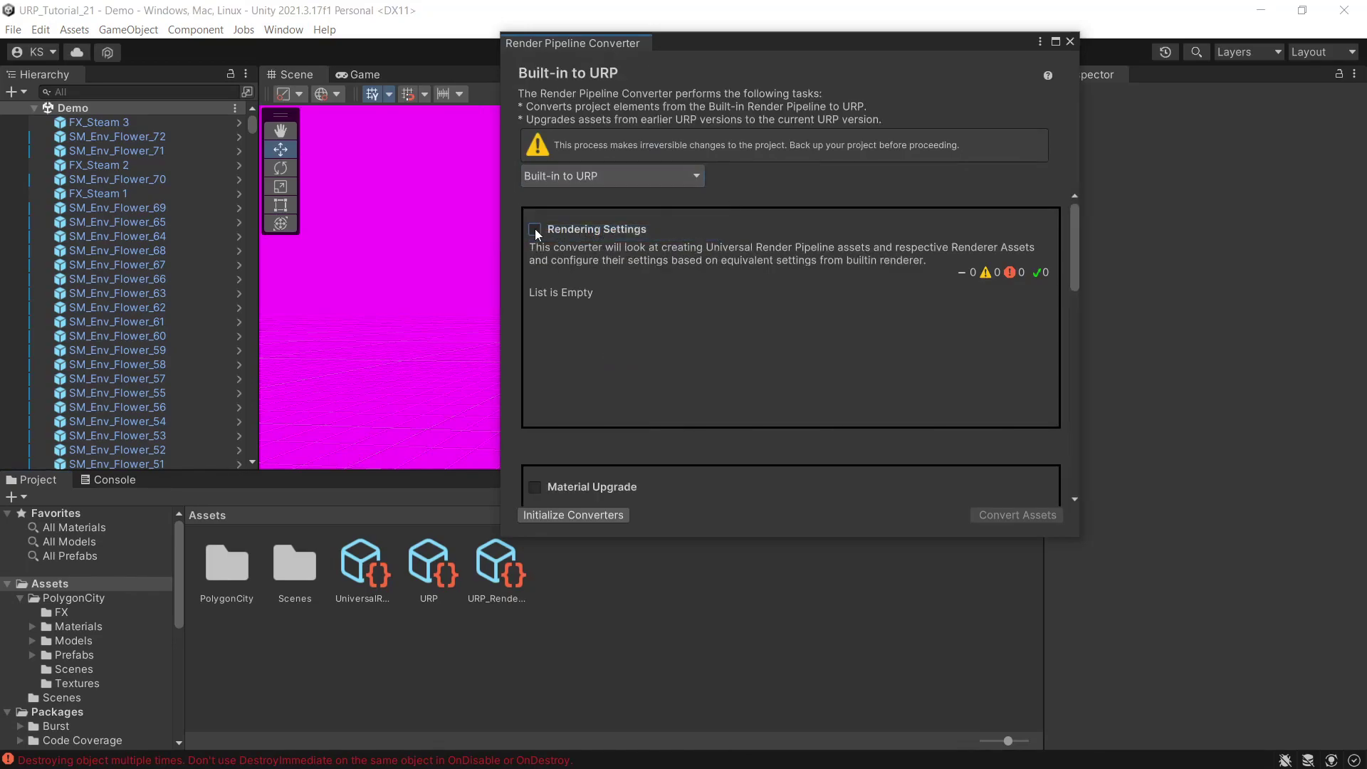
left_click(535, 486)
scroll(569, 491, "down", 3)
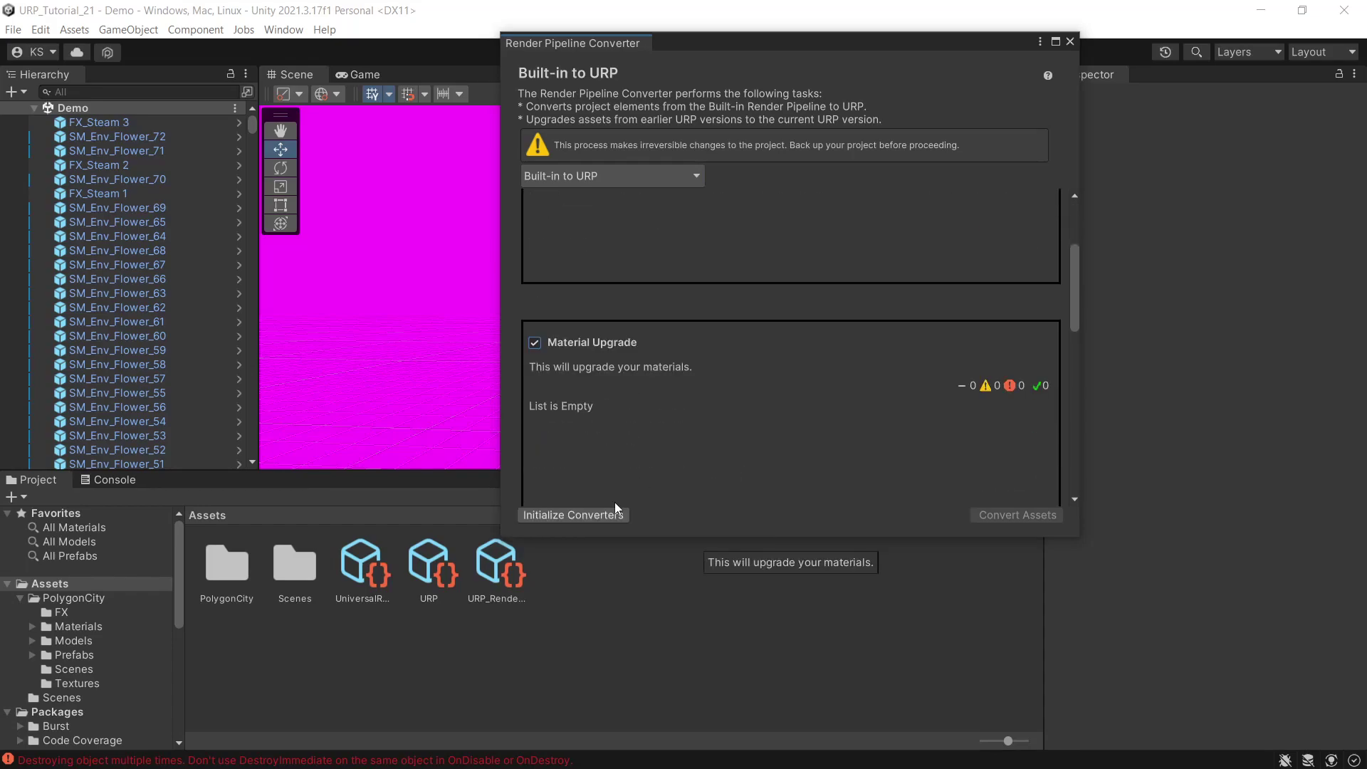
left_click(617, 509)
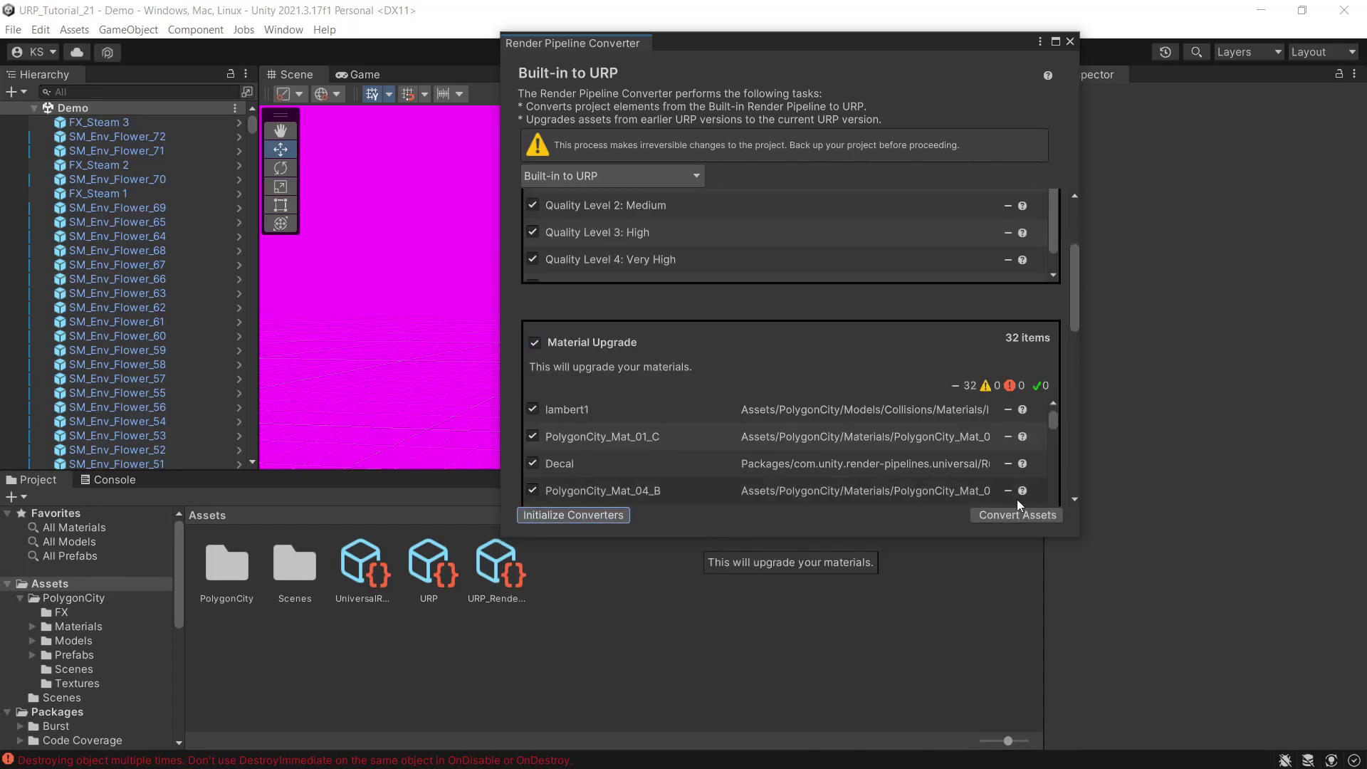
left_click(1028, 515)
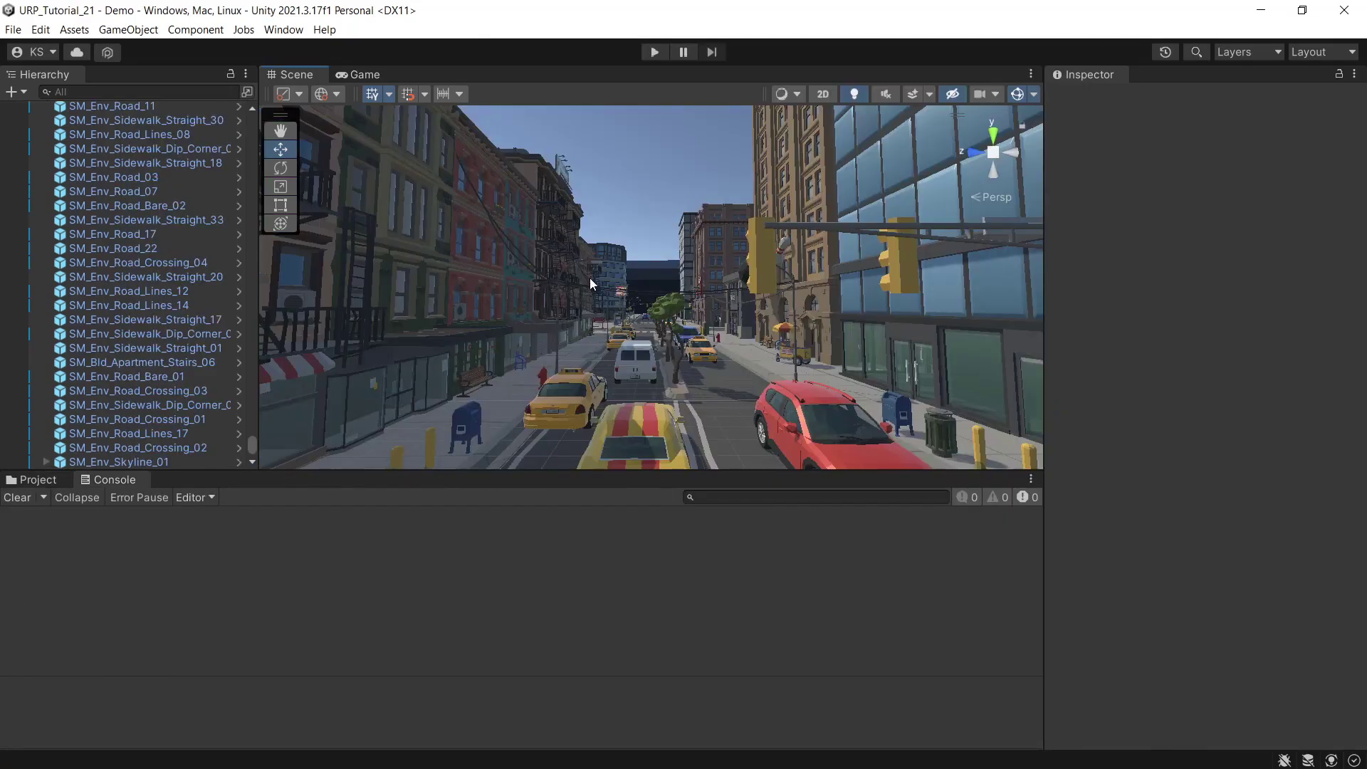
Step: Frame SM_Env_Skyline_01 and set its material's Surface Type to Transparent
right_click_drag(589, 277, 669, 332)
left_click(669, 333)
key("f")
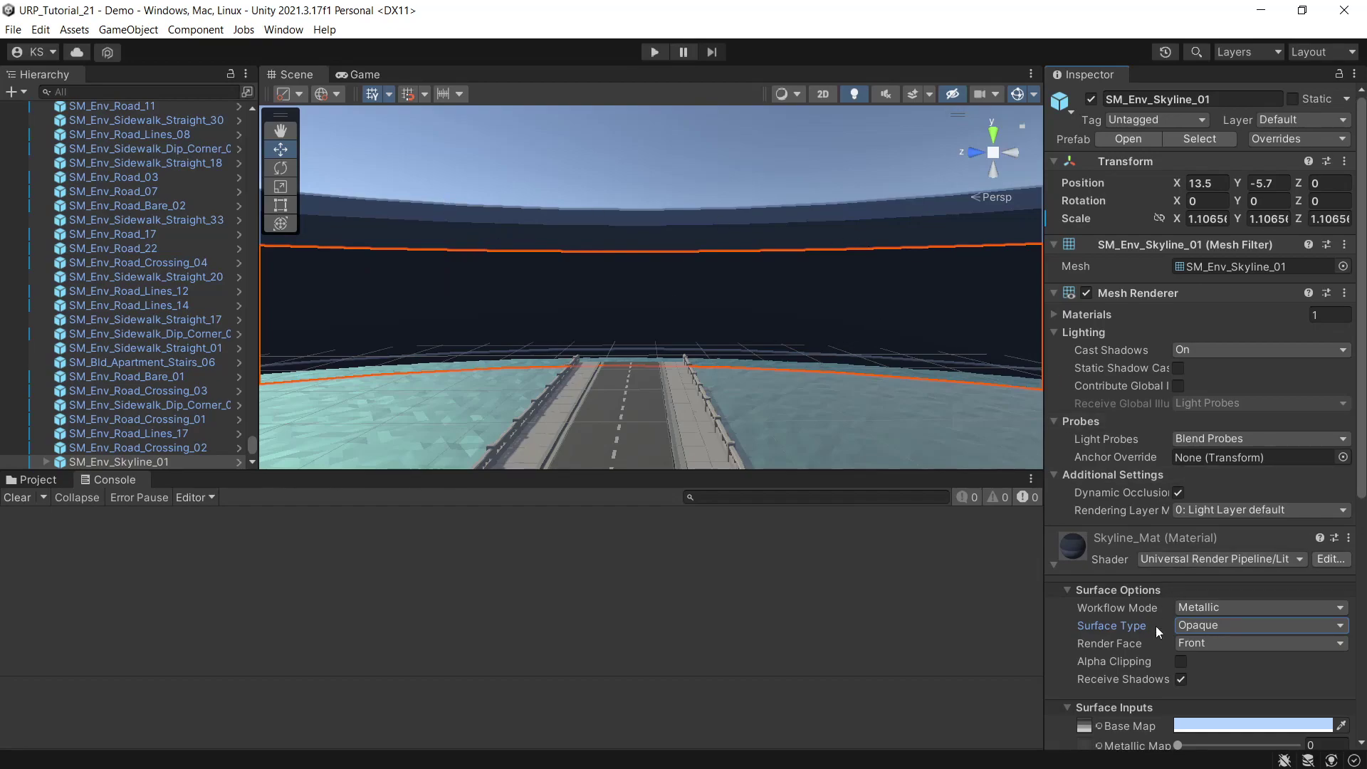
left_click(1241, 626)
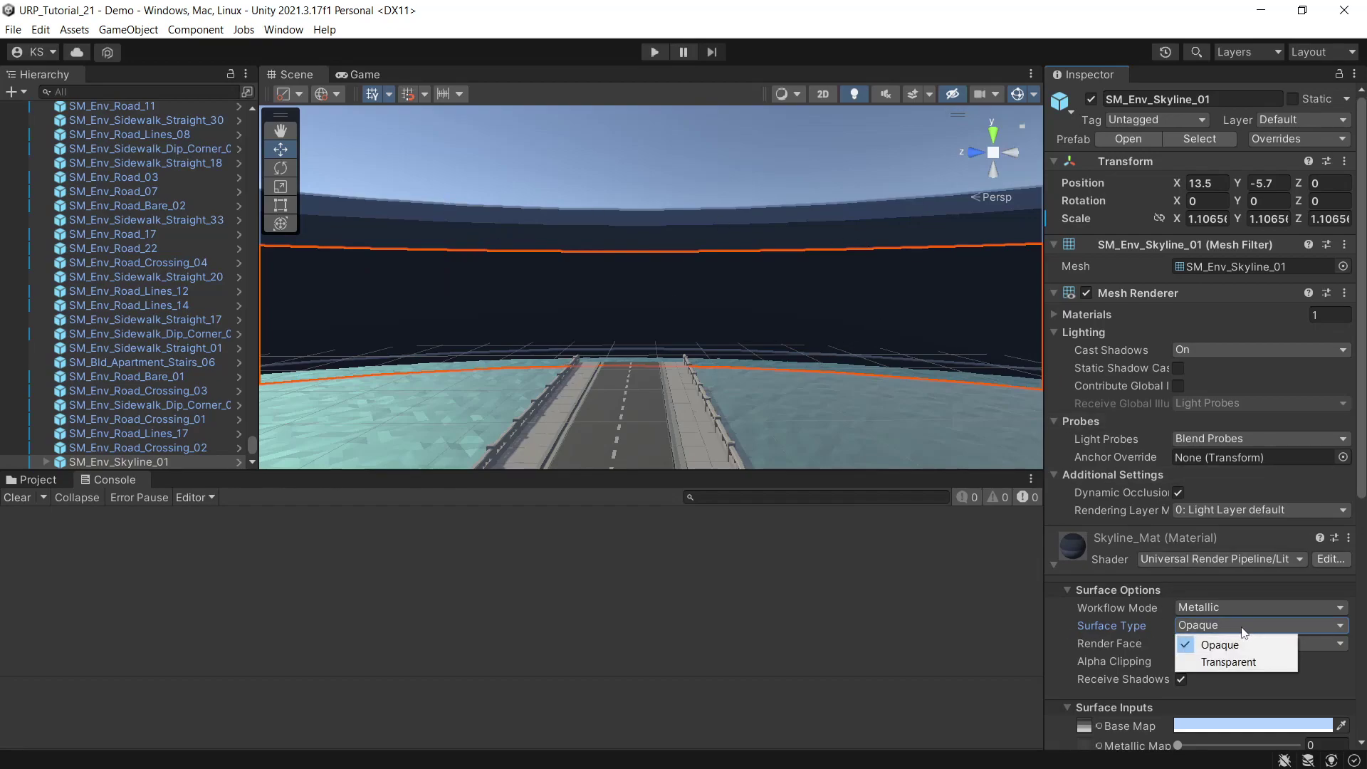
left_click(1229, 662)
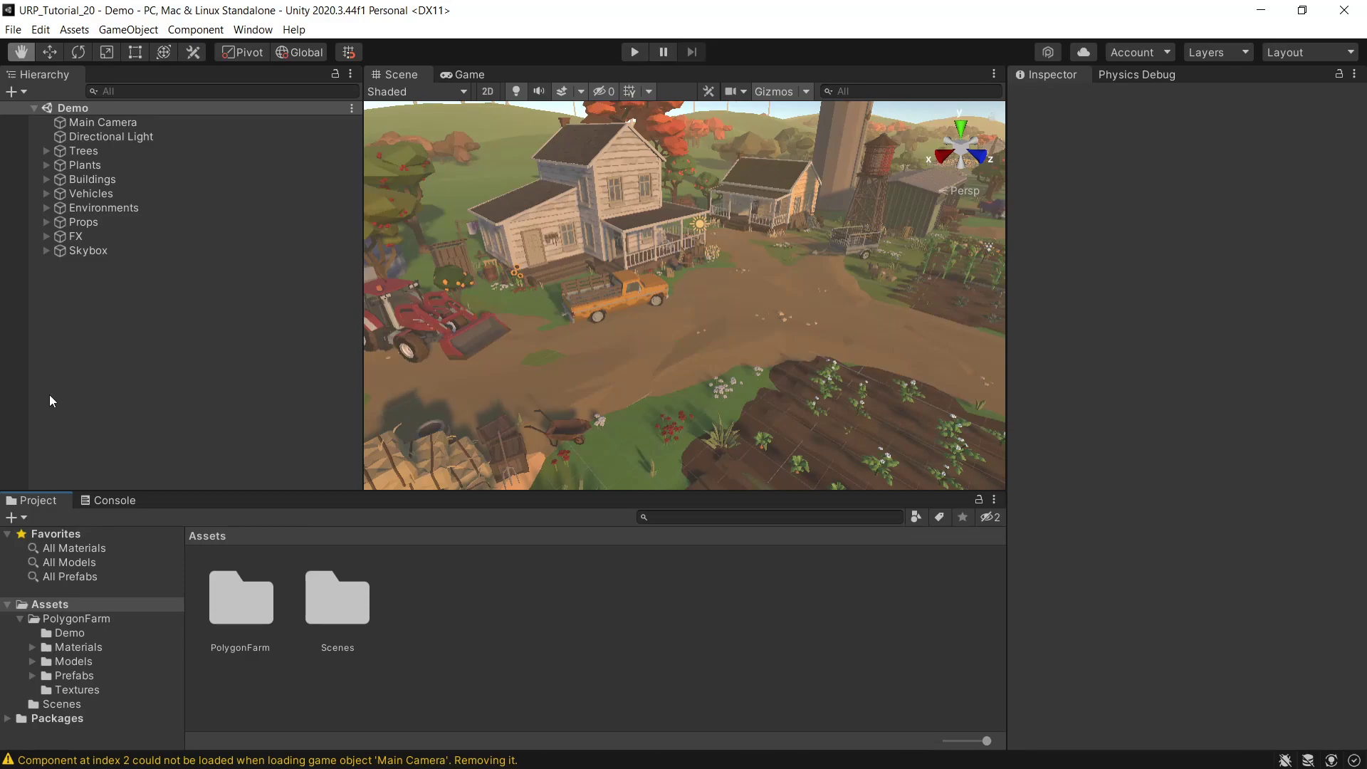
Step: Create a Forward Renderer URP pipeline asset named URP in the farm's Assets folder
right_click(433, 622)
mouse_move(549, 220)
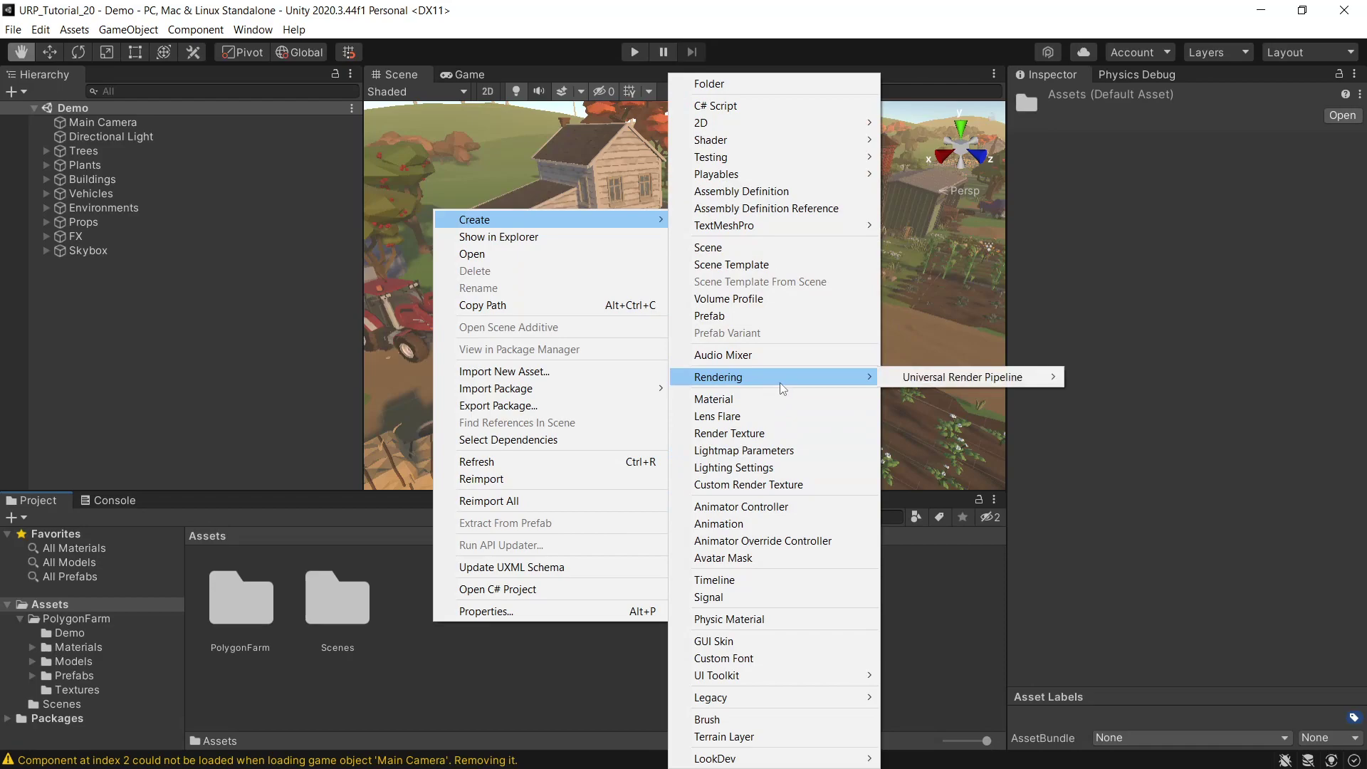
mouse_move(718, 377)
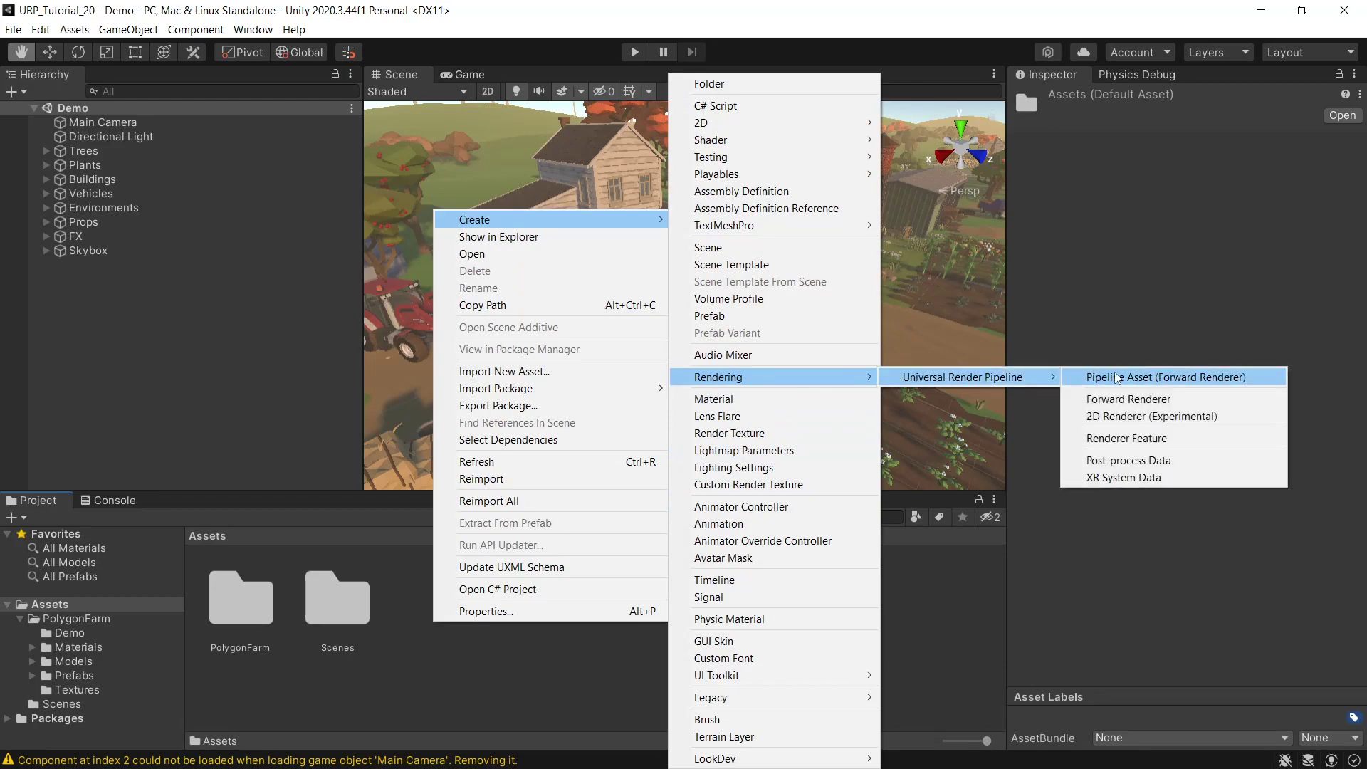
left_click(1128, 378)
type("URP")
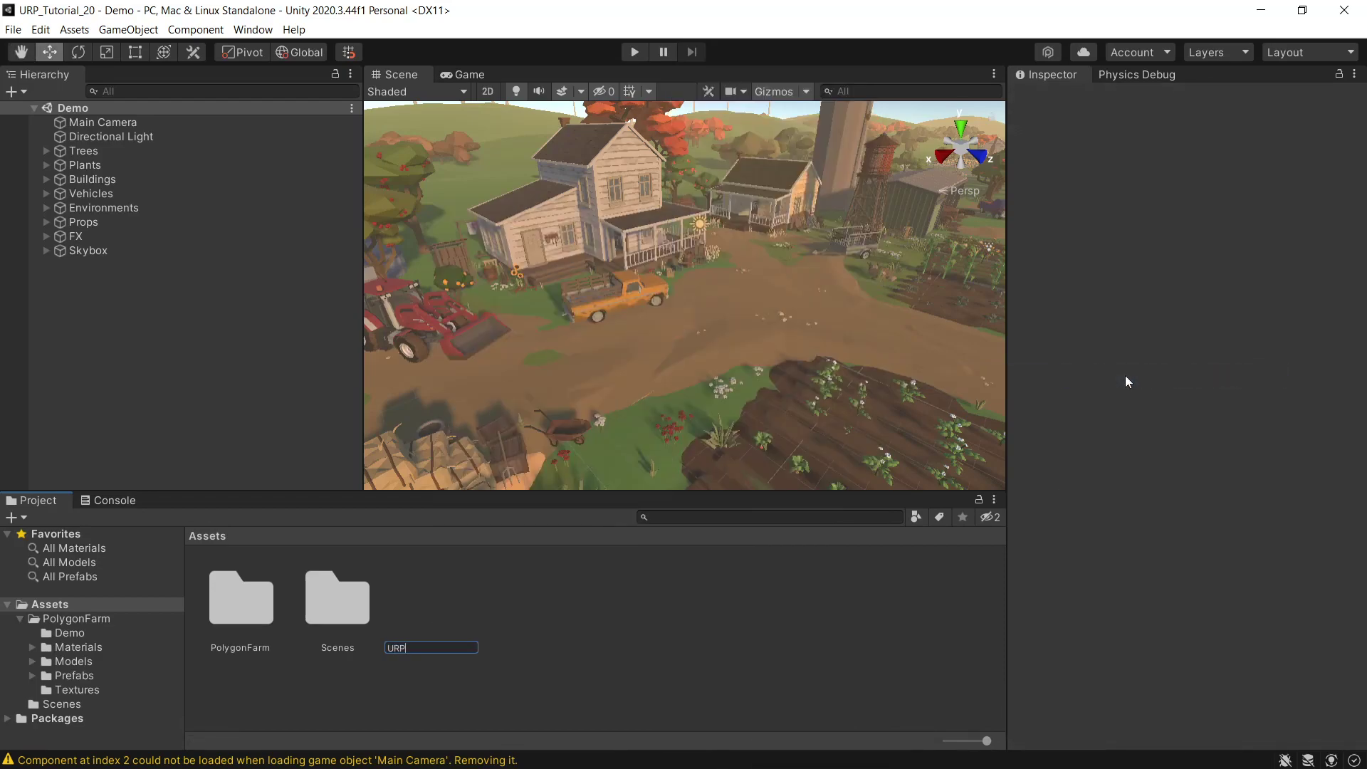
key("Return")
left_click(41, 29)
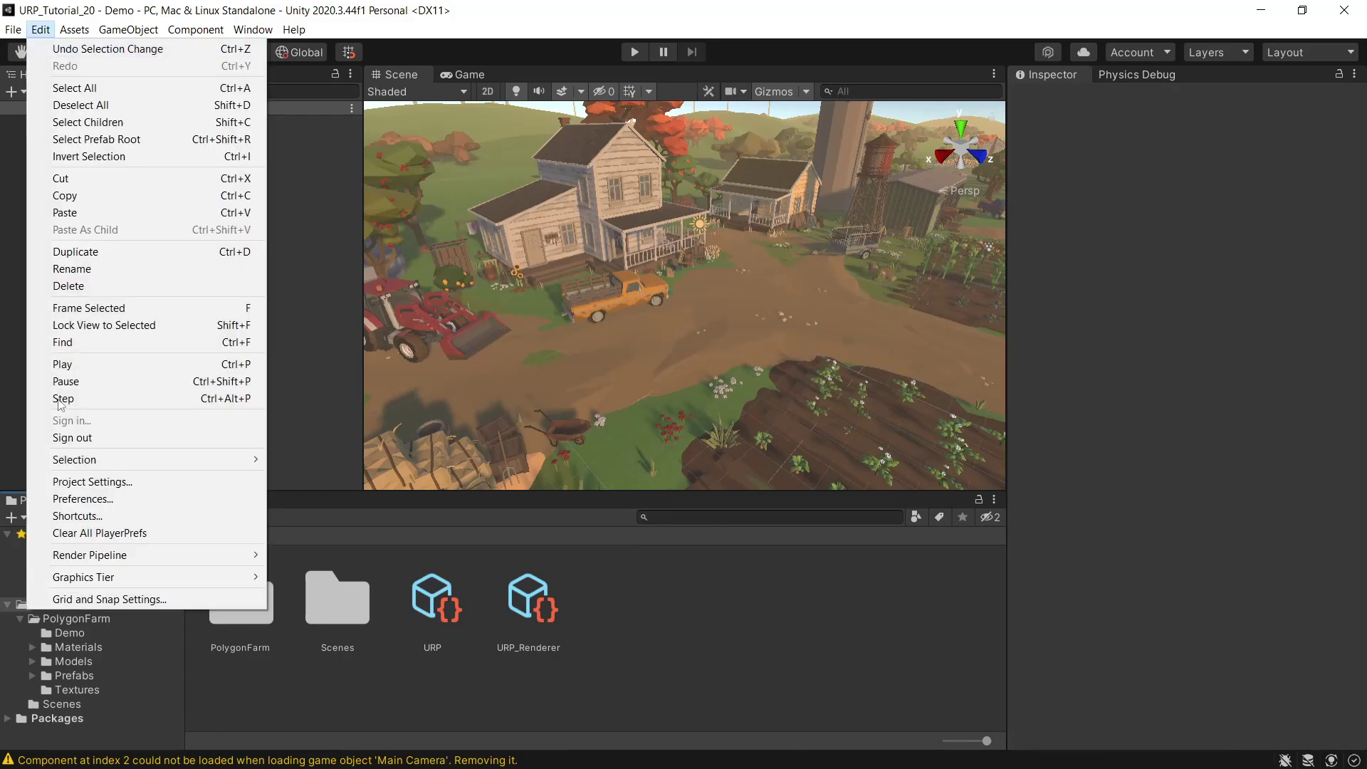
Step: Set the farm project's Graphics render pipeline asset to URP
left_click(86, 482)
left_click(1015, 108)
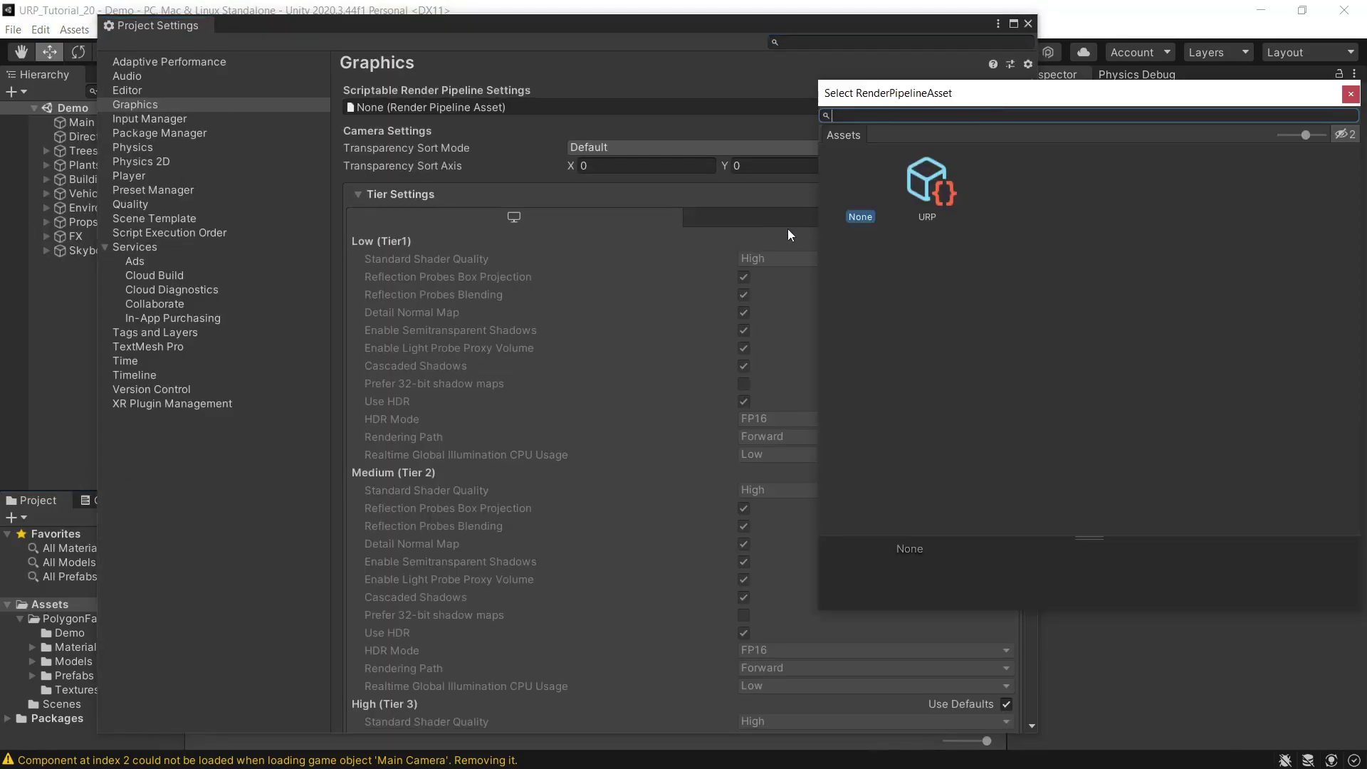
double_click(934, 187)
left_click(1027, 24)
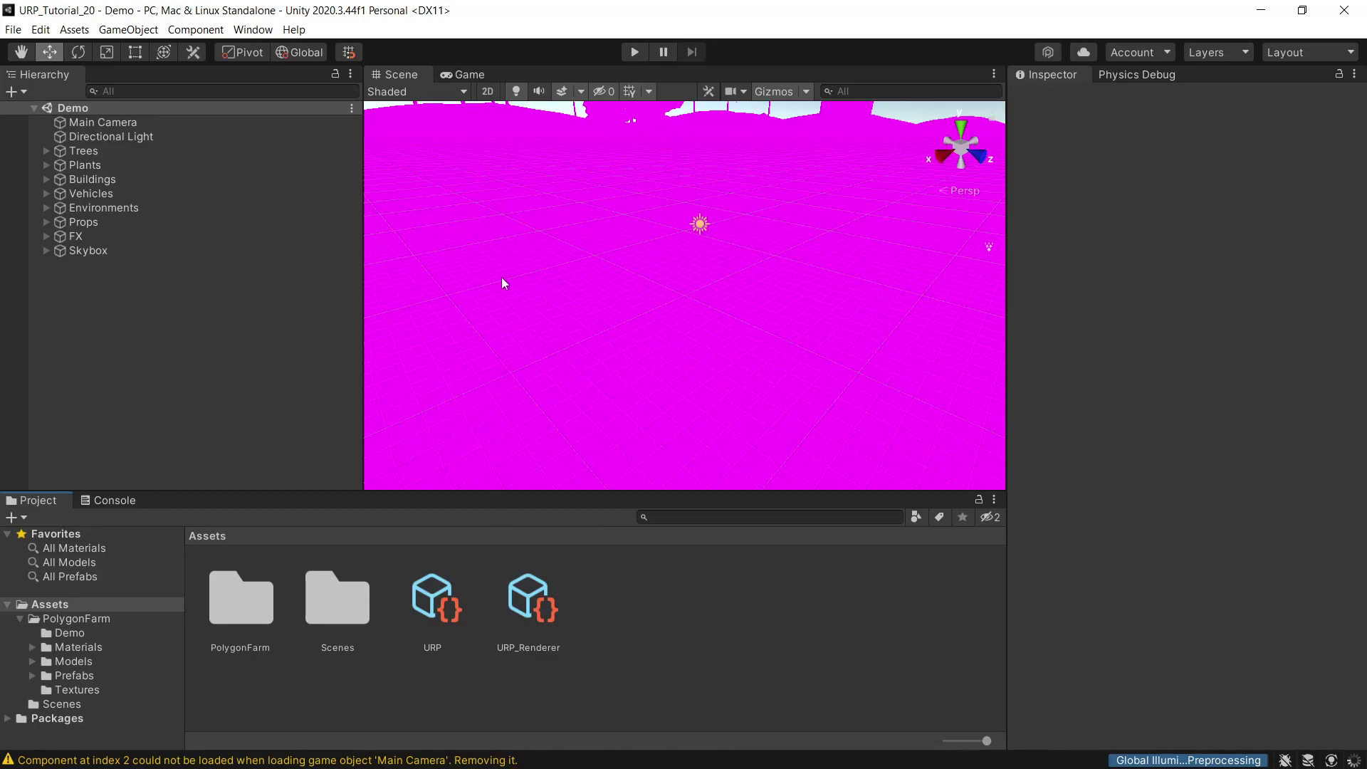
left_click(41, 31)
mouse_move(90, 555)
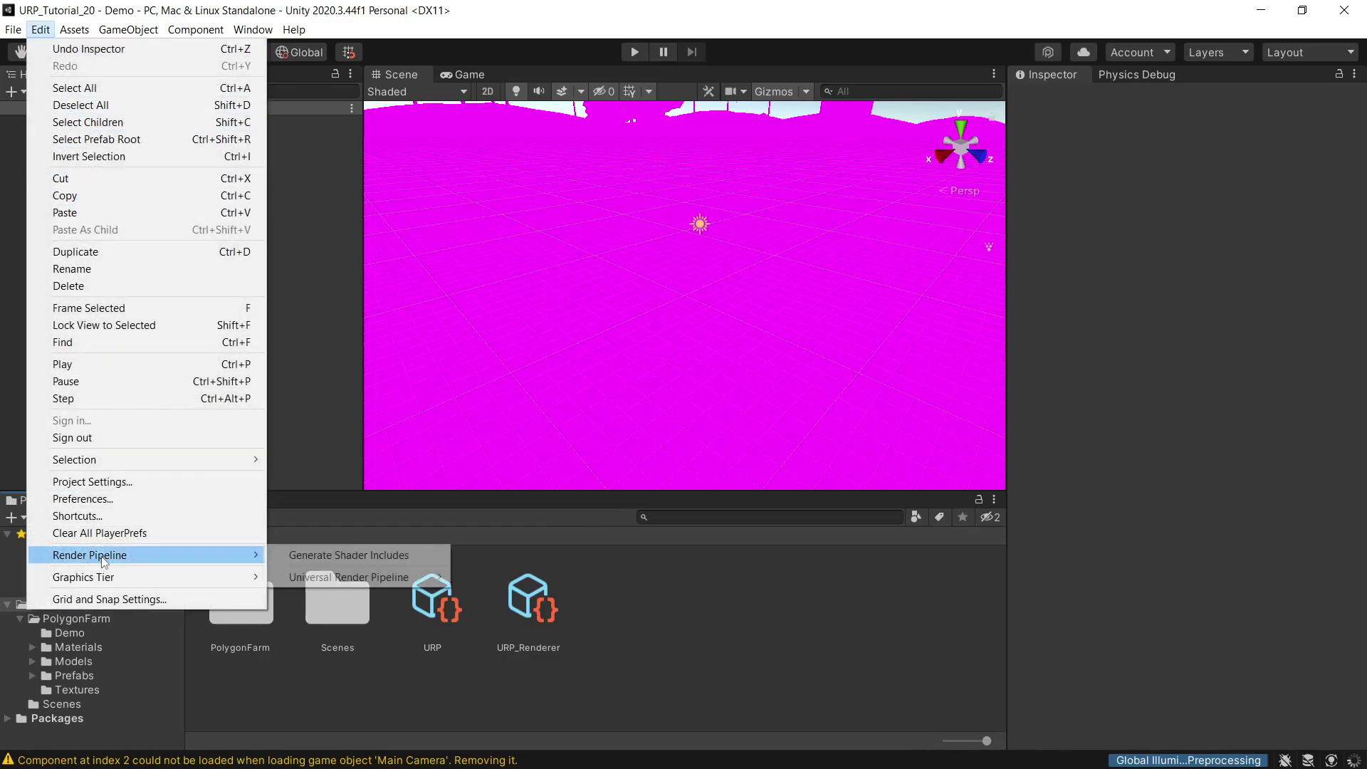
mouse_move(348, 577)
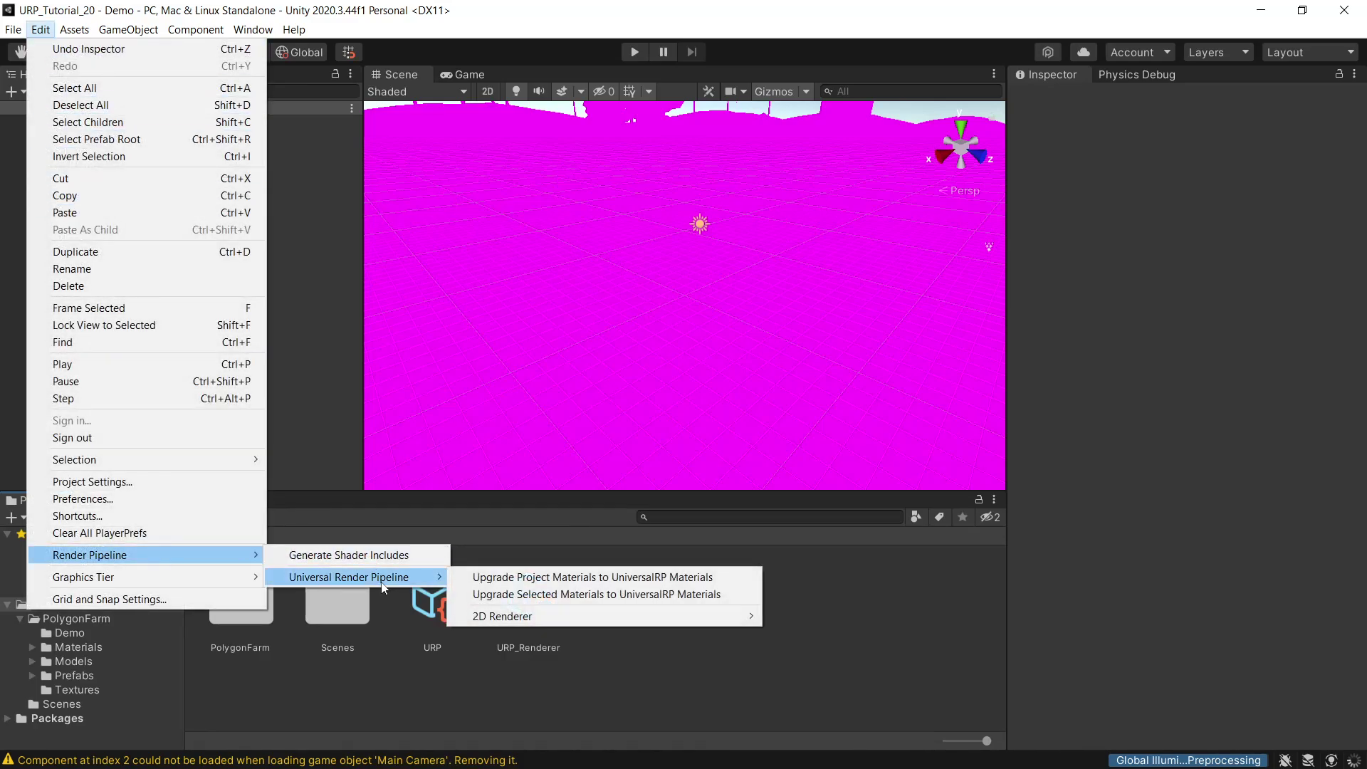
Step: Run Upgrade Project Materials to UniversalRP Materials and proceed with overwriting them
left_click(516, 581)
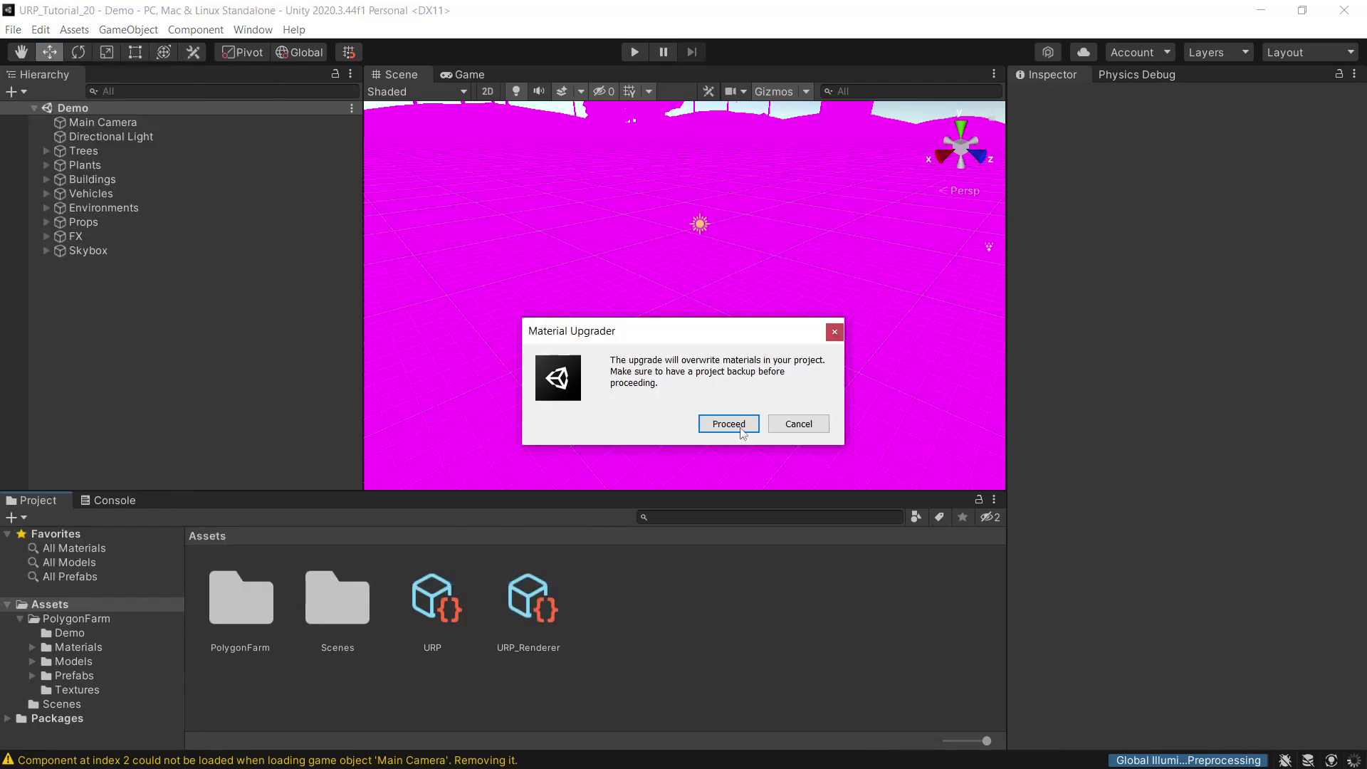
left_click(743, 420)
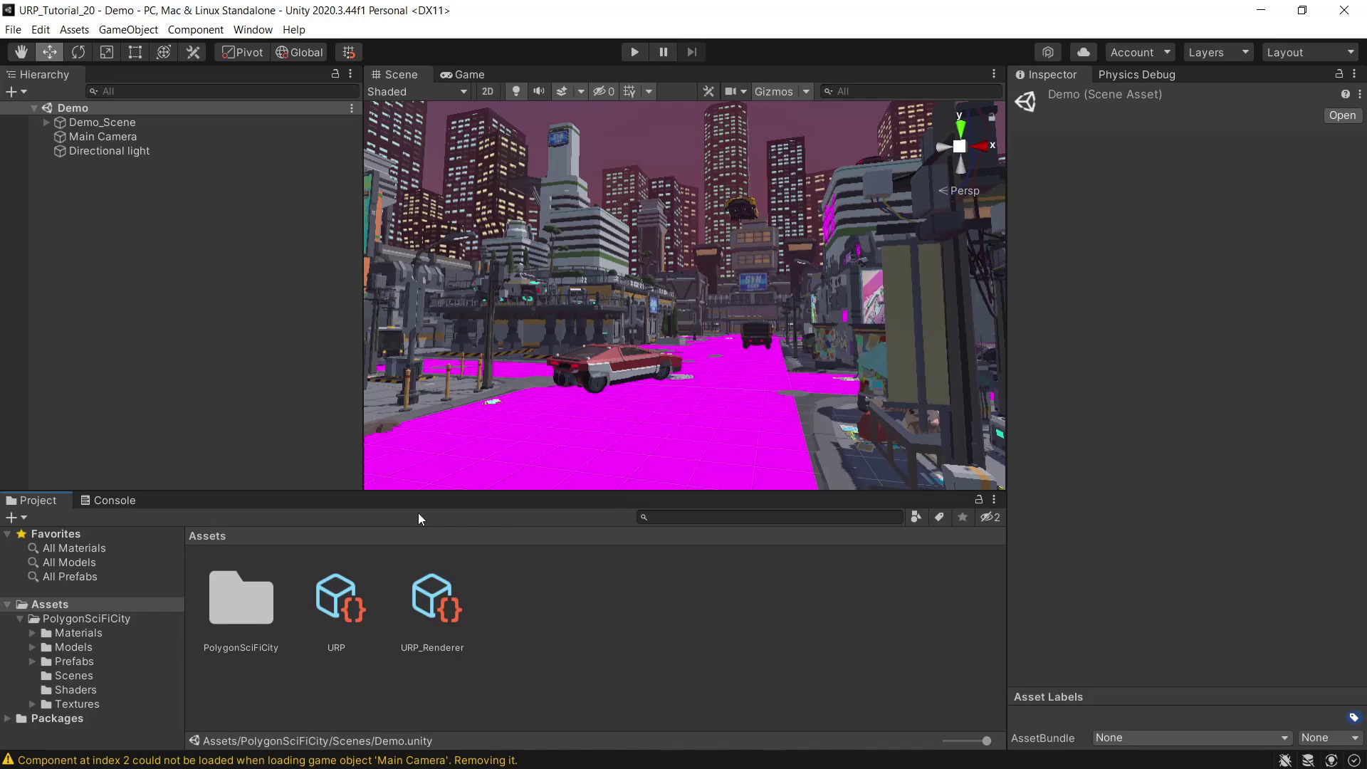
Step: Import the URP_ExtractMe package from the PolygonSciFiCity folder
double_click(225, 612)
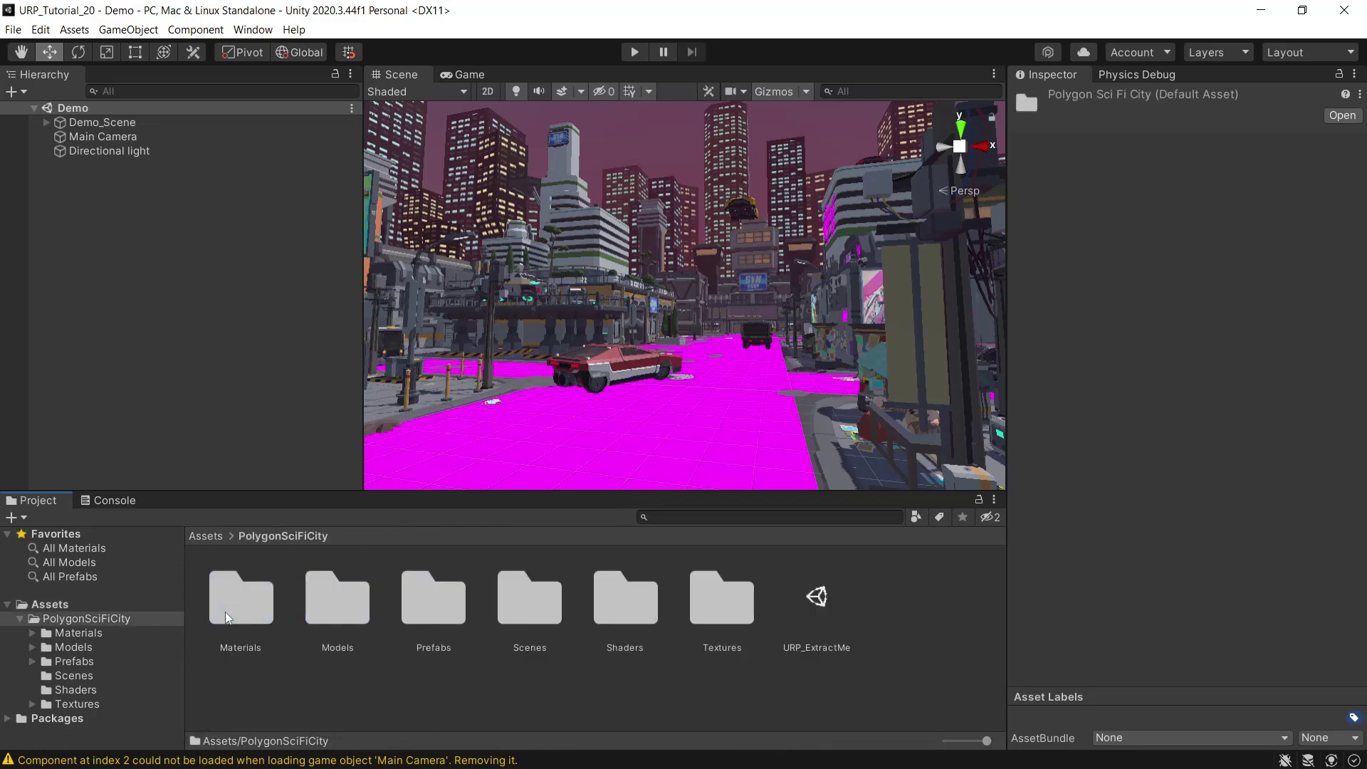
left_click(809, 632)
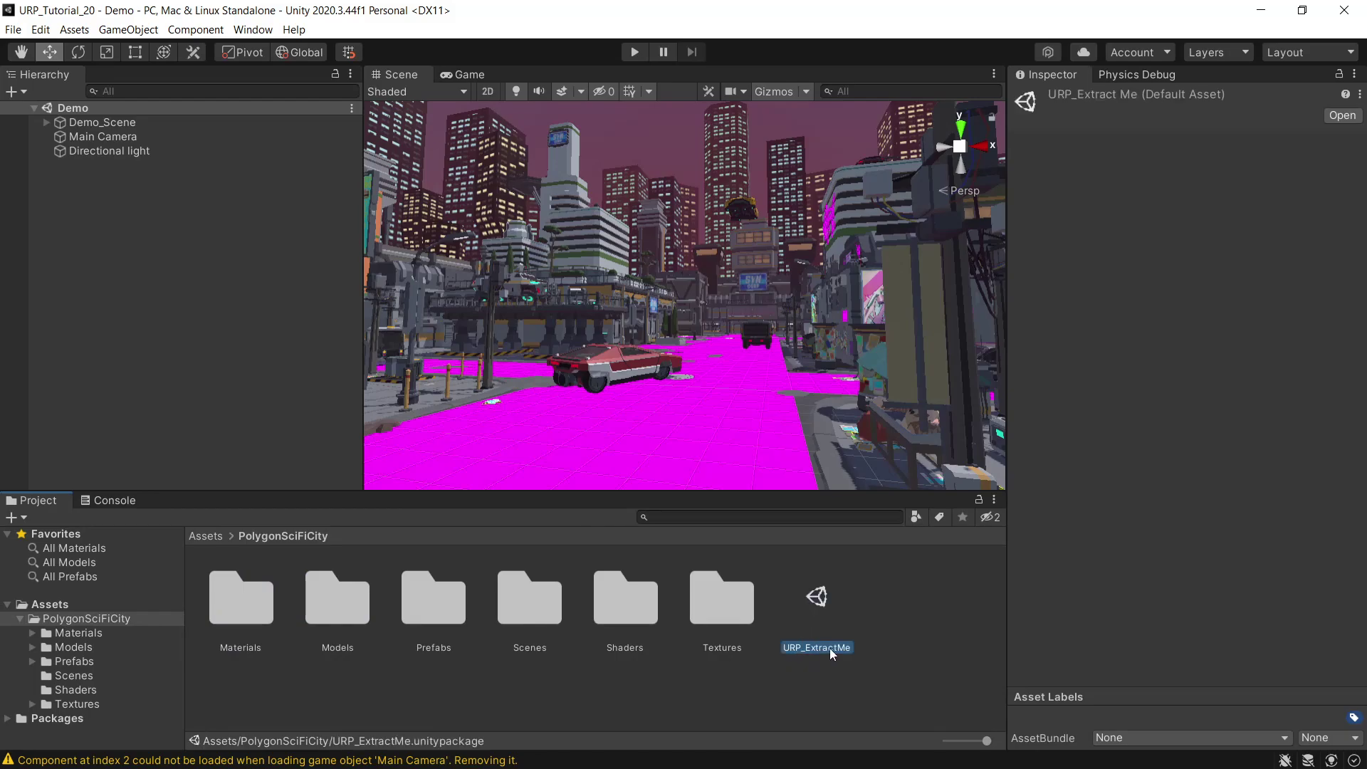
double_click(816, 601)
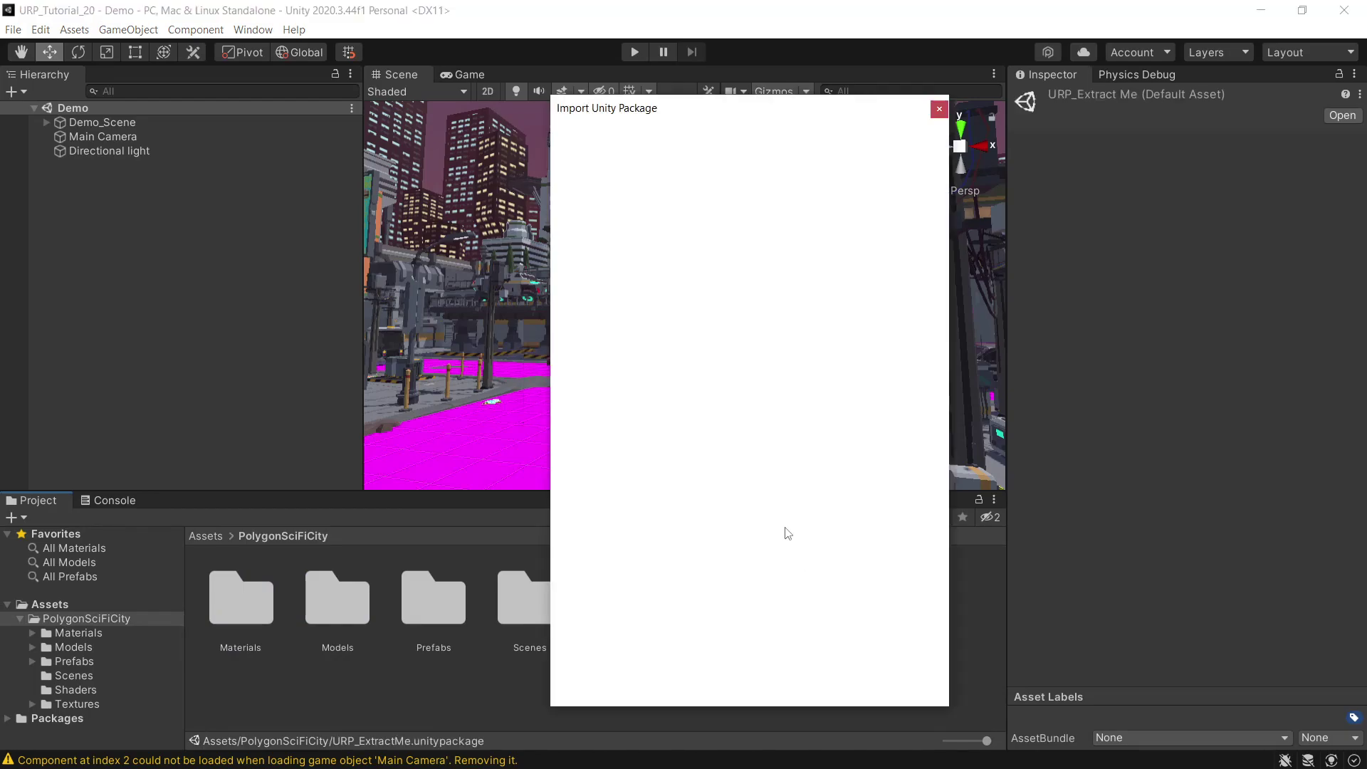
left_click(908, 691)
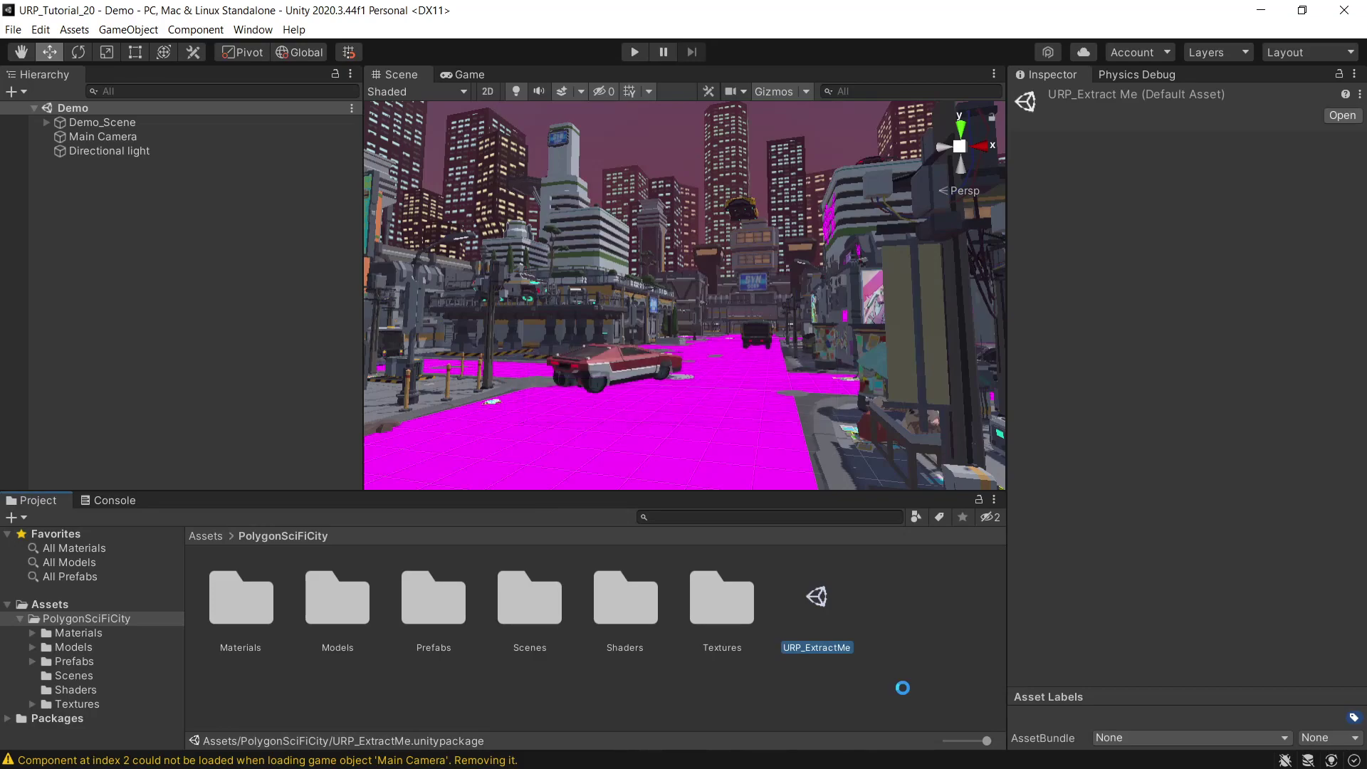